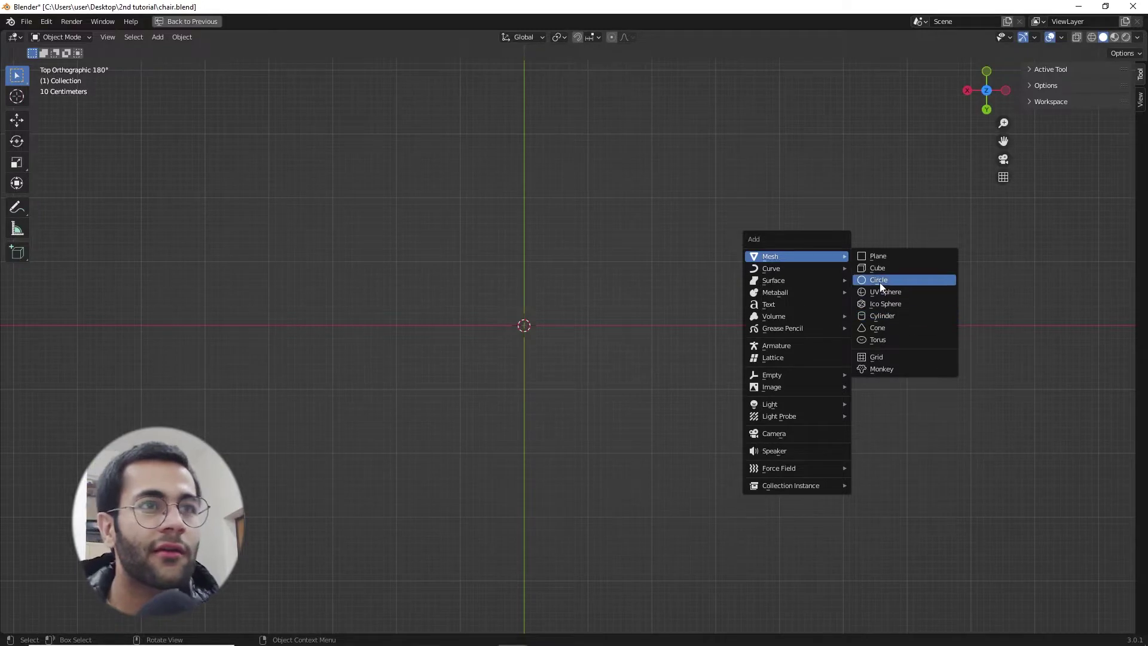
# Add a mesh circle at the world origin and extrude its filled face upward about 0.4 m.
pyautogui.click(881, 287)
pyautogui.moveTo(881, 340); pyautogui.dragTo(860, 354, button='middle')
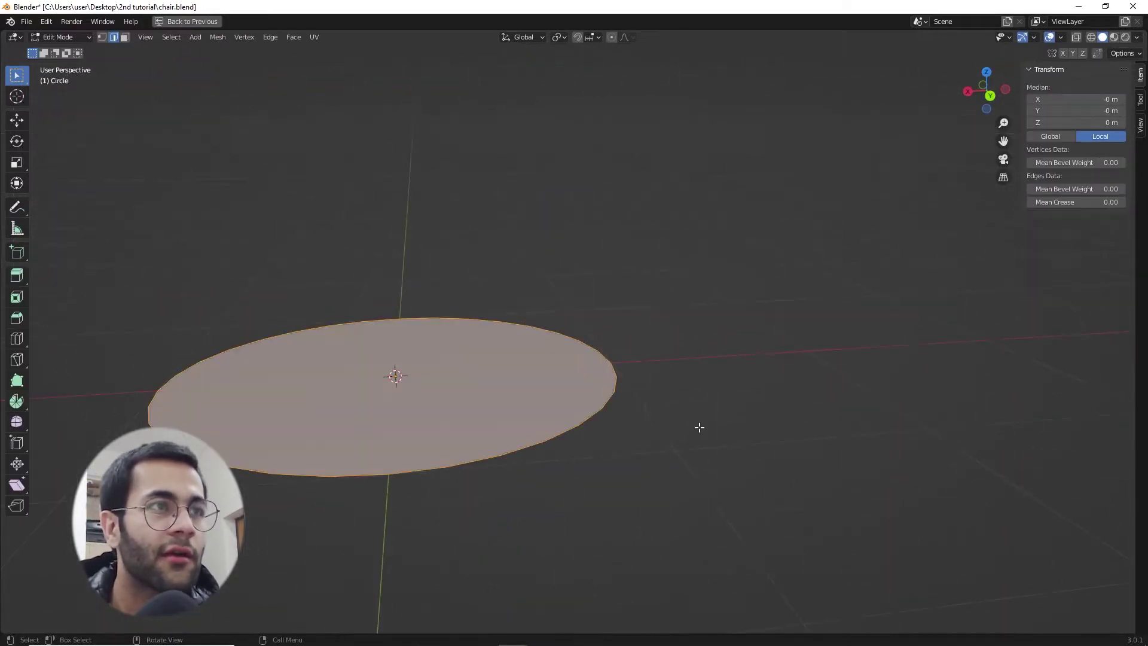
pyautogui.press('e')
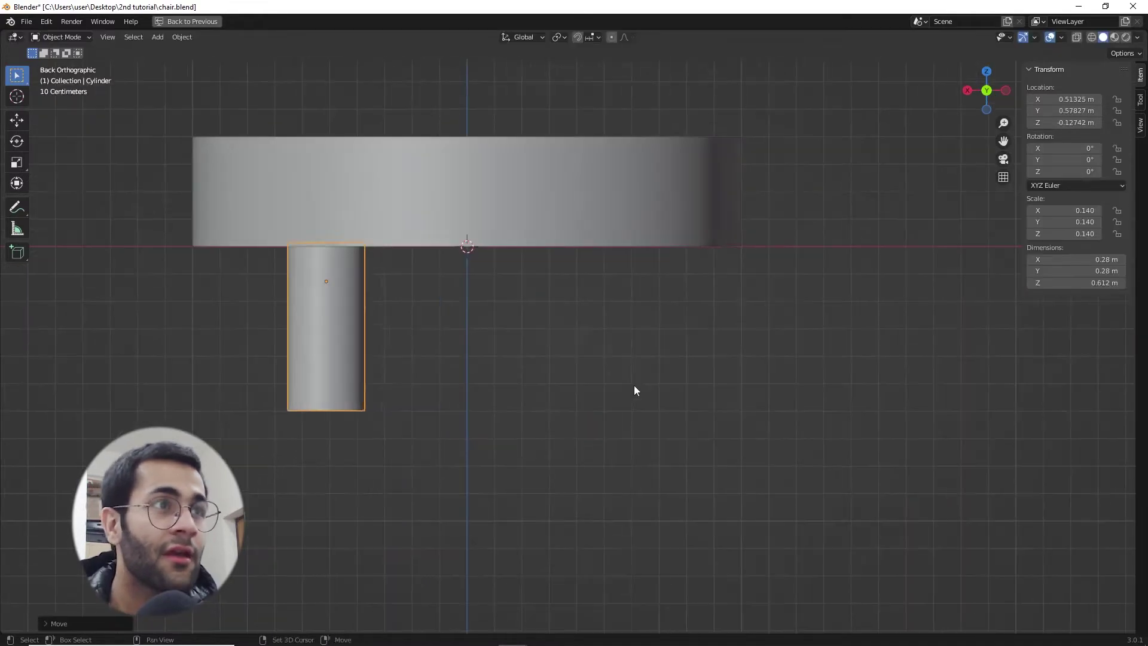
# Duplicate the cylindrical leg along X and position the copy just inside the round top's rim, opposite the first leg.
pyautogui.hotkey('shift', 'd')
pyautogui.press('x')
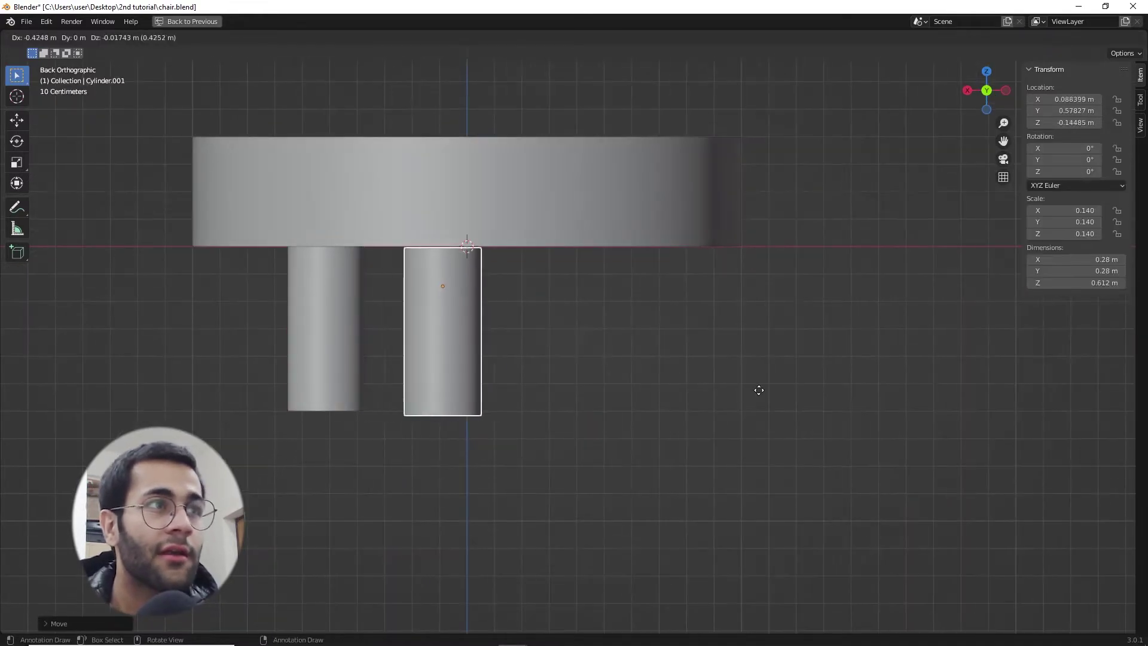
pyautogui.click(892, 389)
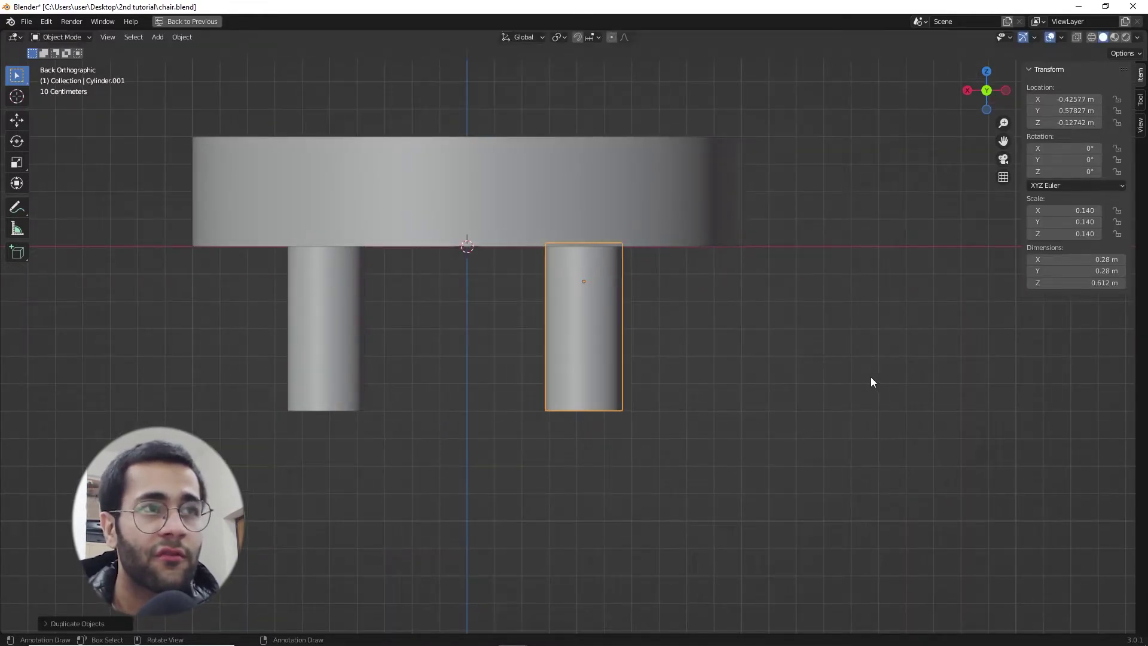
pyautogui.moveTo(871, 378); pyautogui.dragTo(803, 375, button='middle')
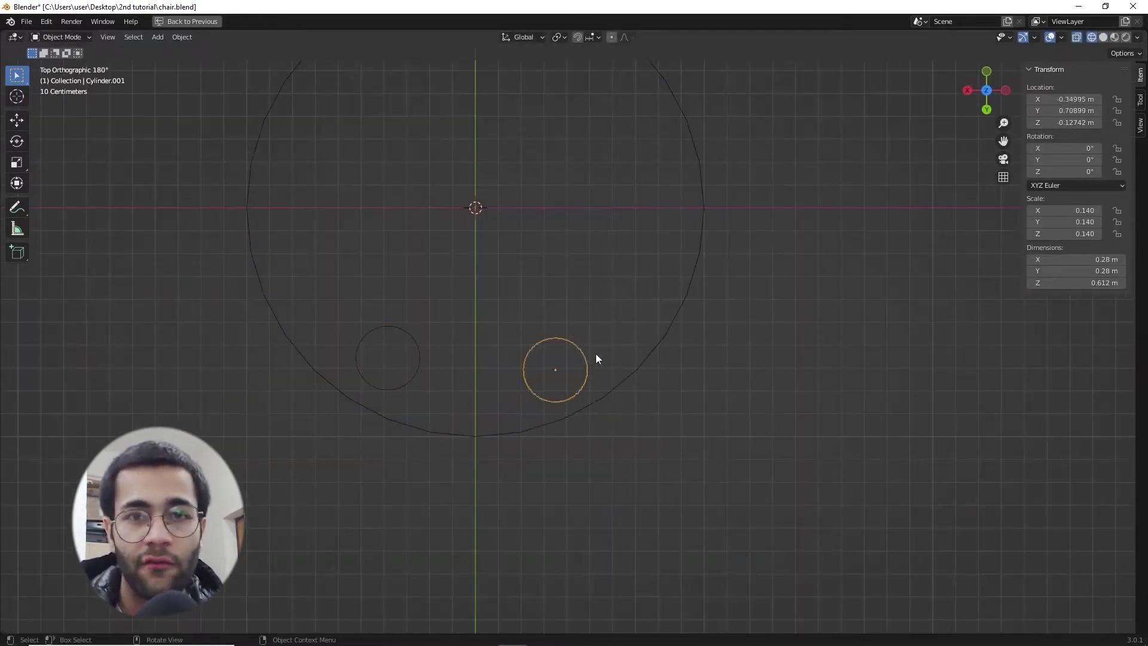
pyautogui.press('g')
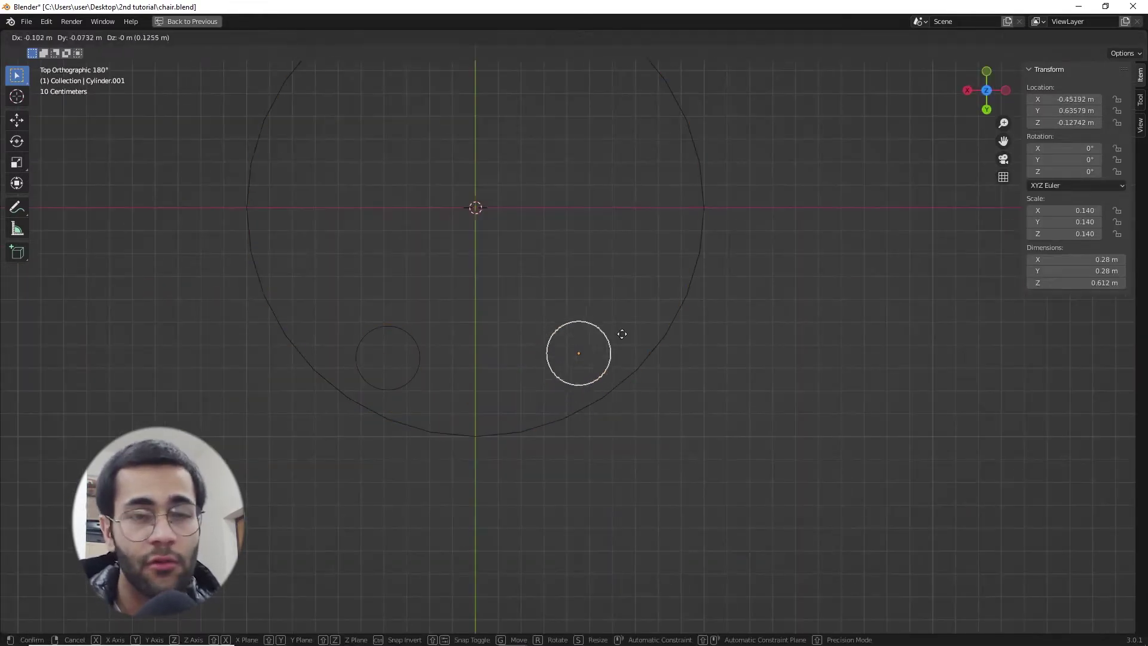
pyautogui.click(624, 338)
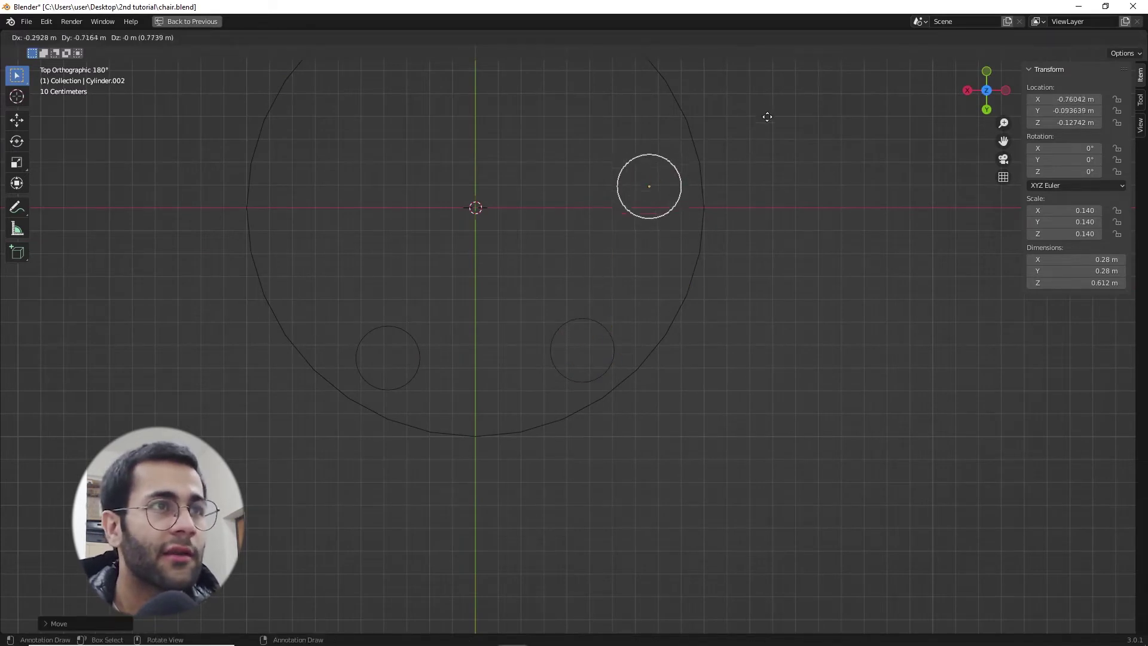
# Duplicate the leg again to place further legs around the rim of the round top.
pyautogui.scroll(-2, 771, 124)
pyautogui.scroll(1, 758, 145)
pyautogui.hotkey('shift', 'd')
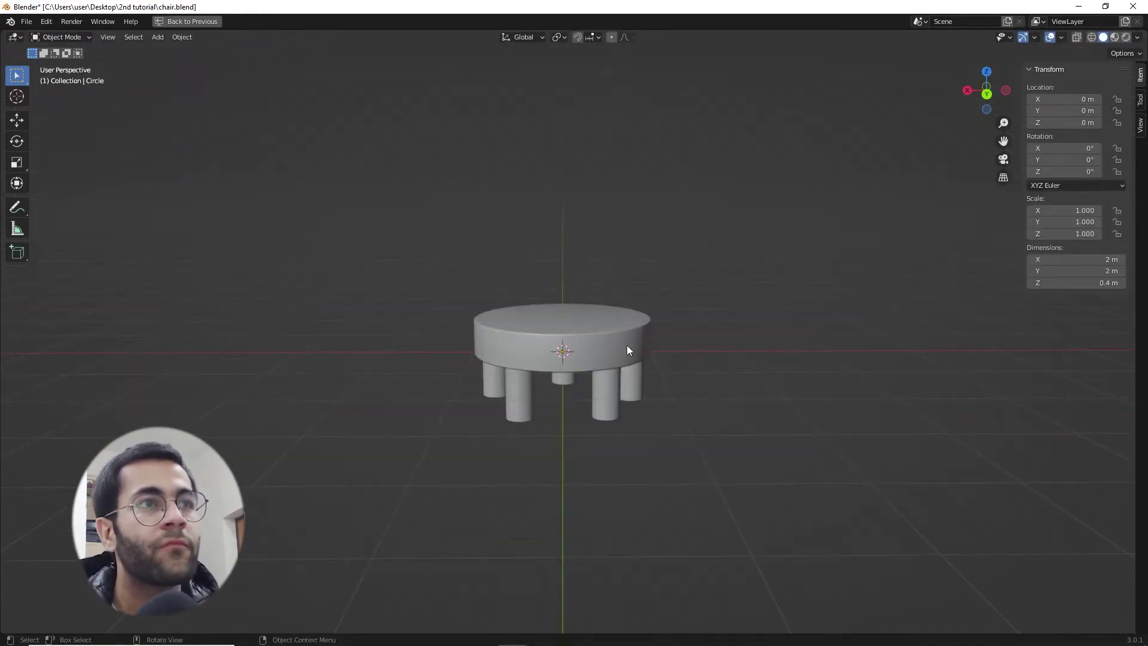
# Try to move the round tabletop on its own, and one front leg on its own.
pyautogui.click(626, 343)
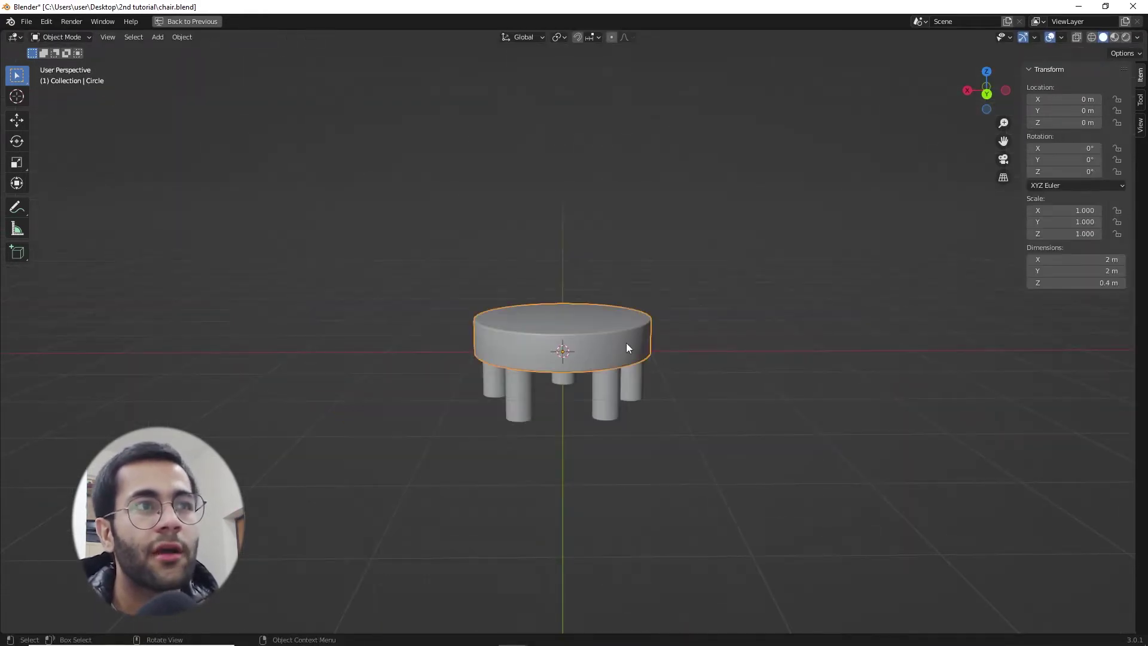
pyautogui.press('g')
pyautogui.press('Escape')
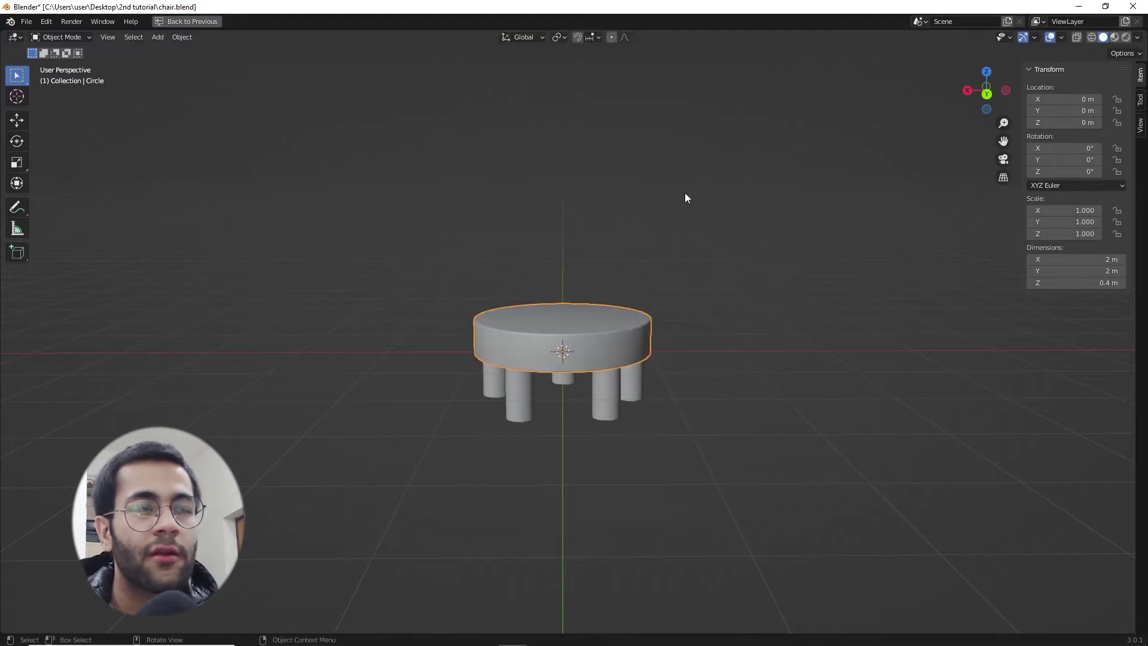
pyautogui.click(612, 403)
pyautogui.press('g')
pyautogui.rightClick(729, 325)
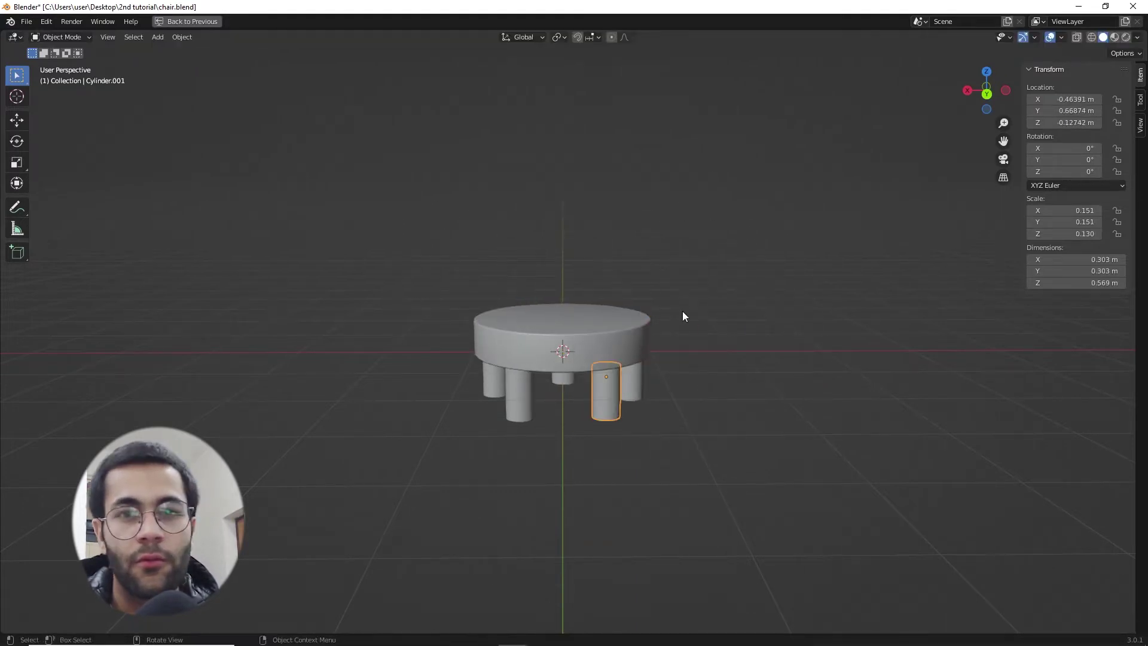
# Snap the 3D cursor to the world origin and add a Plain Axes empty there.
pyautogui.keyDown('alt'); pyautogui.moveTo(683, 311); pyautogui.dragTo(722, 388, button='middle'); pyautogui.keyUp('alt')
pyautogui.hotkey('shift', 's')
pyautogui.click(730, 462)
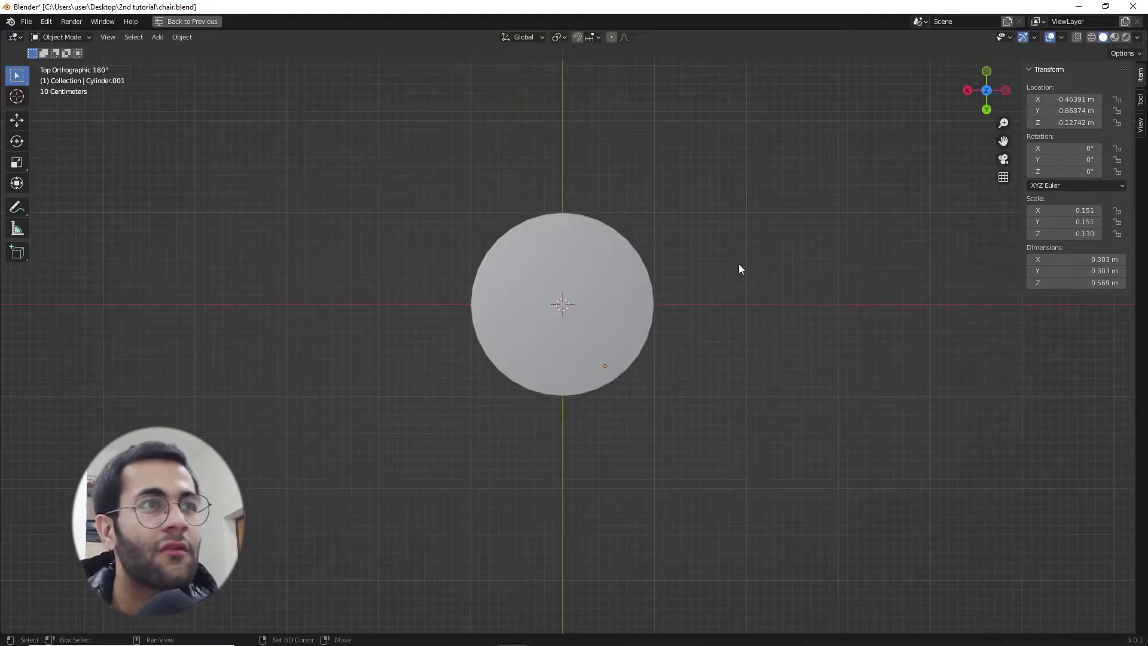
pyautogui.hotkey('shift', 'a')
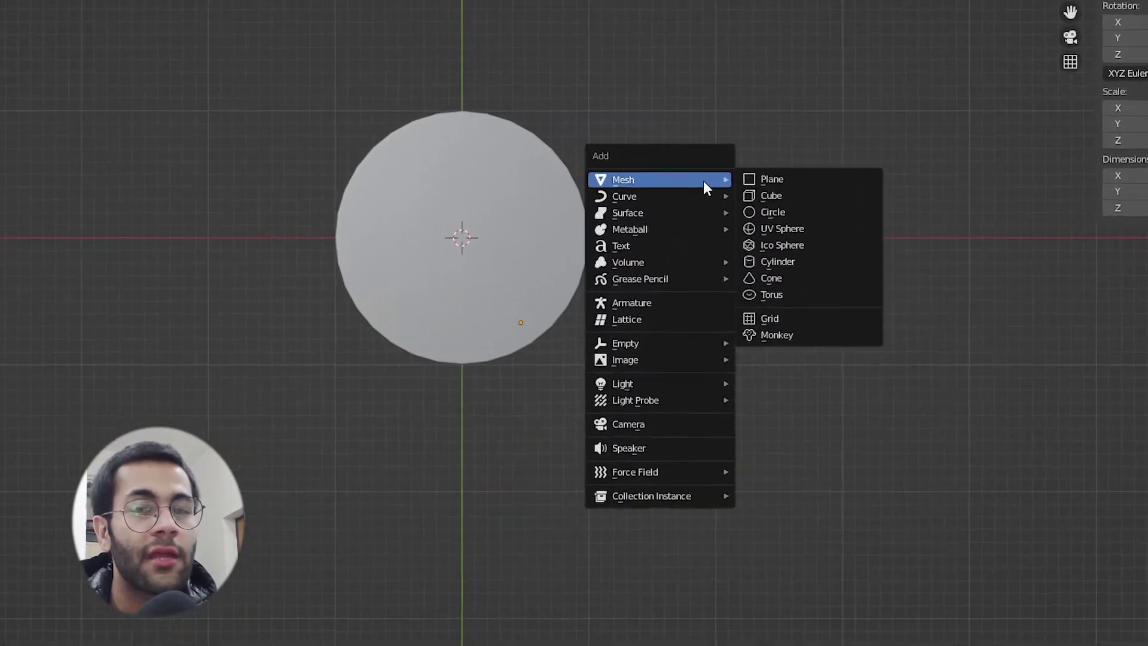
pyautogui.moveTo(654, 295)
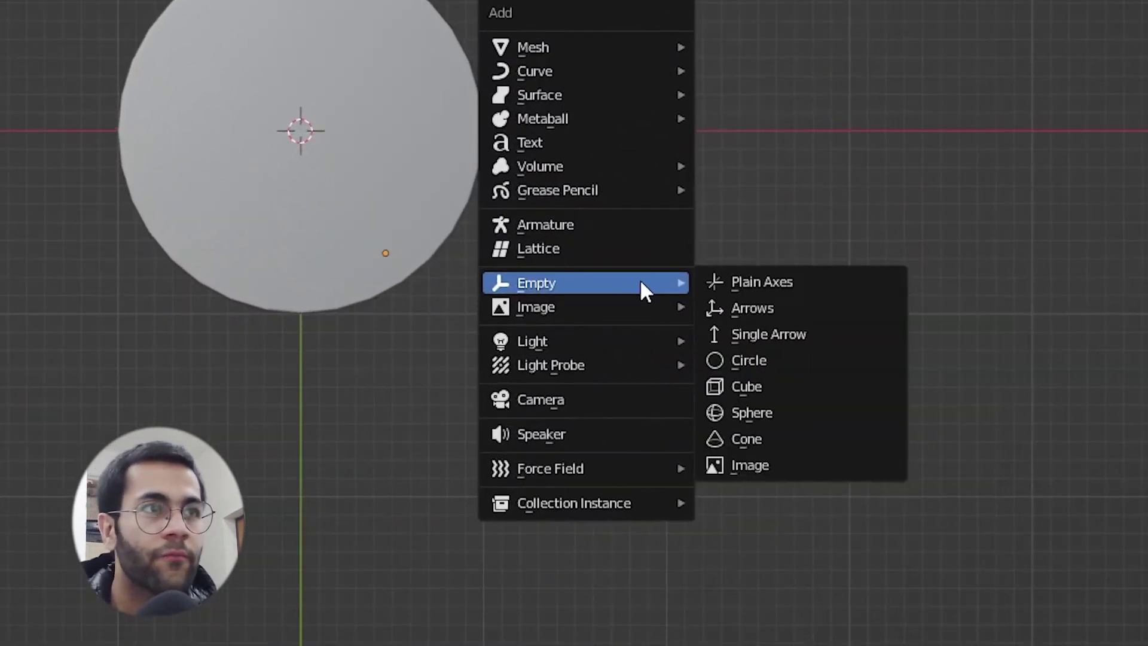
pyautogui.click(753, 297)
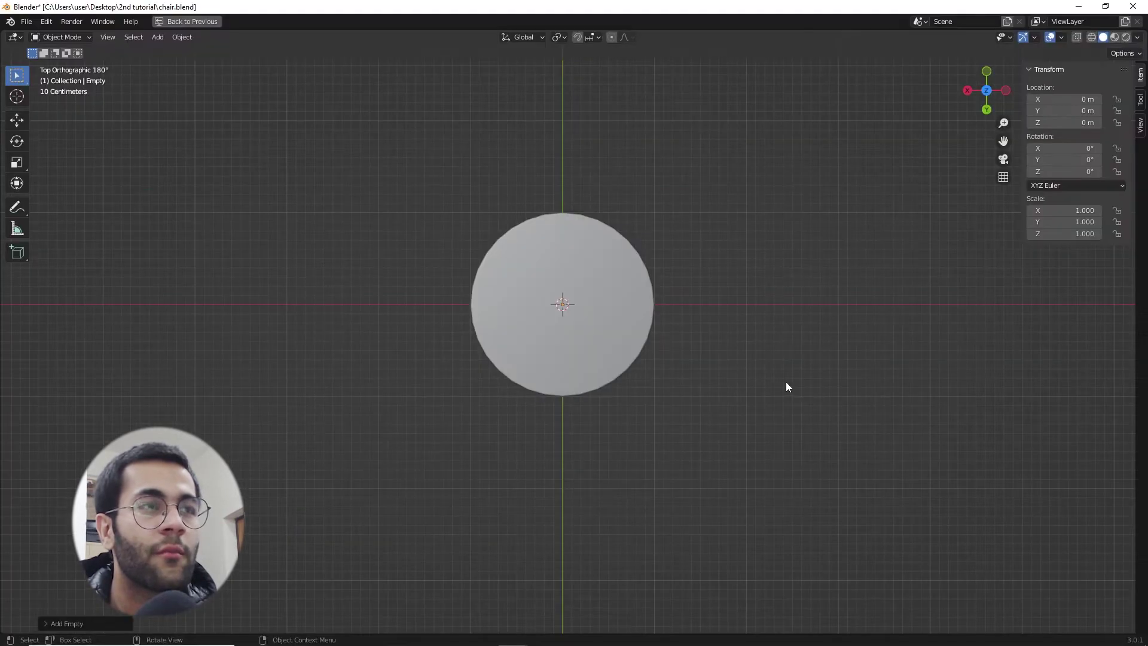
# Scale the empty up to about 2.2 so its axes extend beyond the table.
pyautogui.moveTo(744, 284); pyautogui.dragTo(762, 104, button='middle')
pyautogui.press('s')
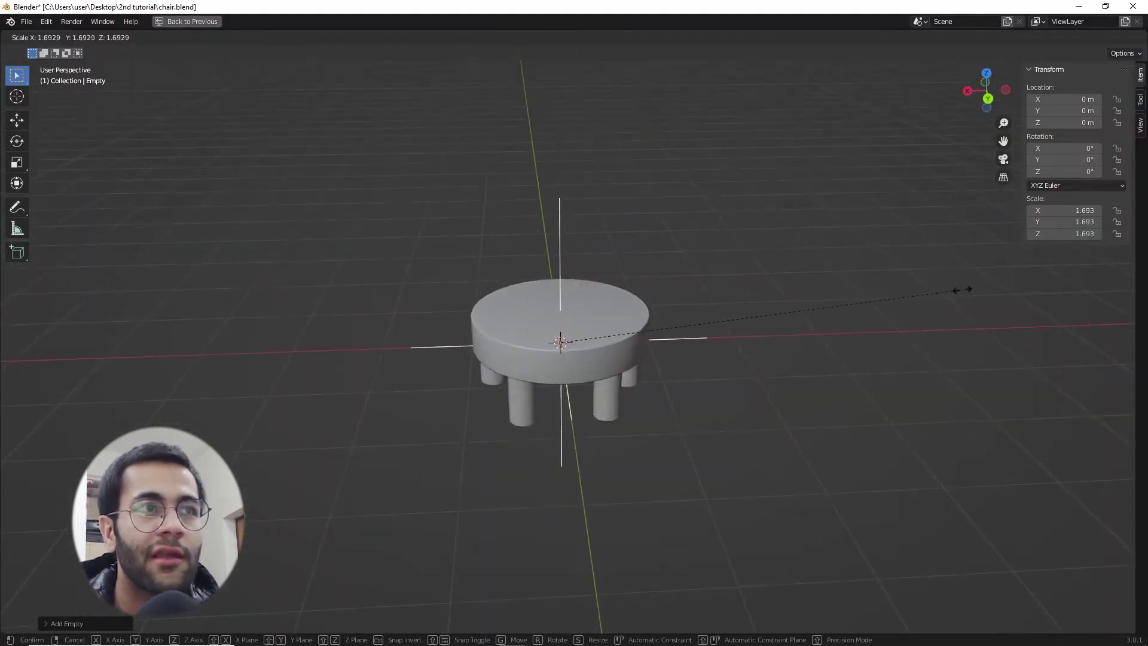
pyautogui.click(1084, 292)
# Parent the tabletop and all legs to the empty using the Object option, and test moving the table by the empty.
pyautogui.hotkey('shift', 'z')
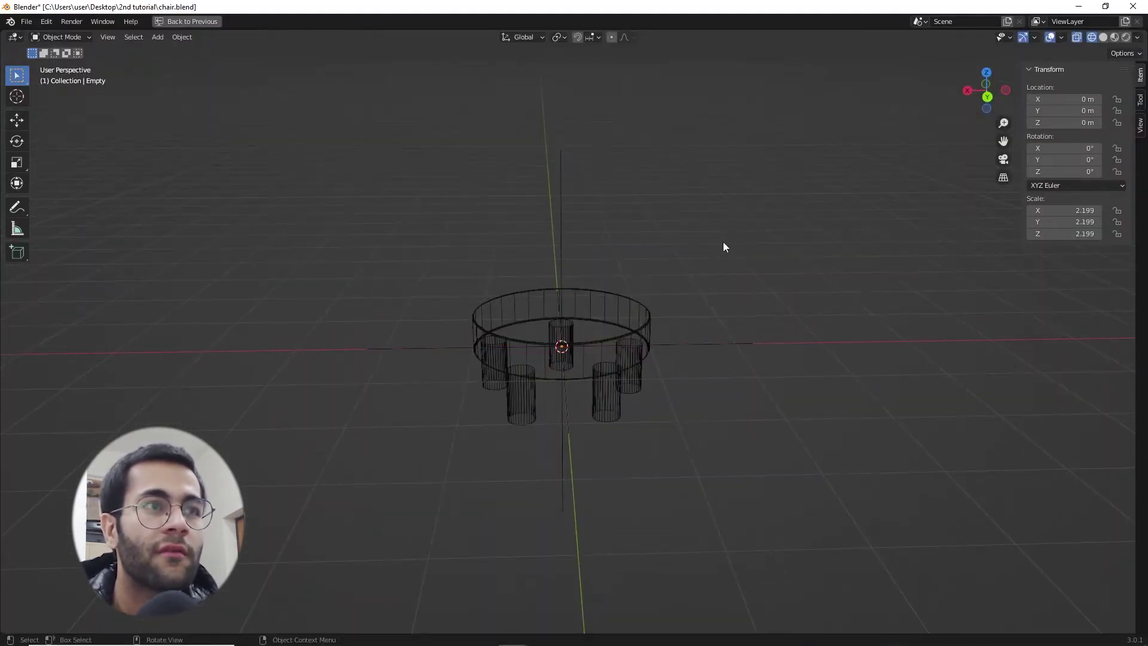
pyautogui.moveTo(659, 307); pyautogui.dragTo(468, 448)
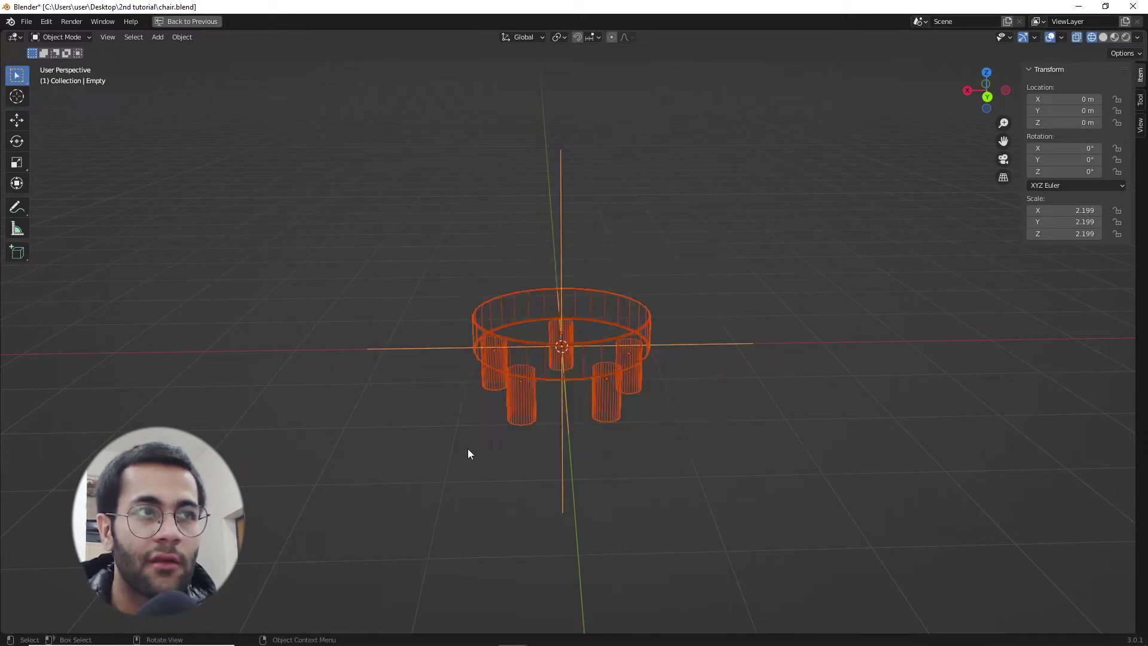
pyautogui.moveTo(357, 227); pyautogui.dragTo(407, 472)
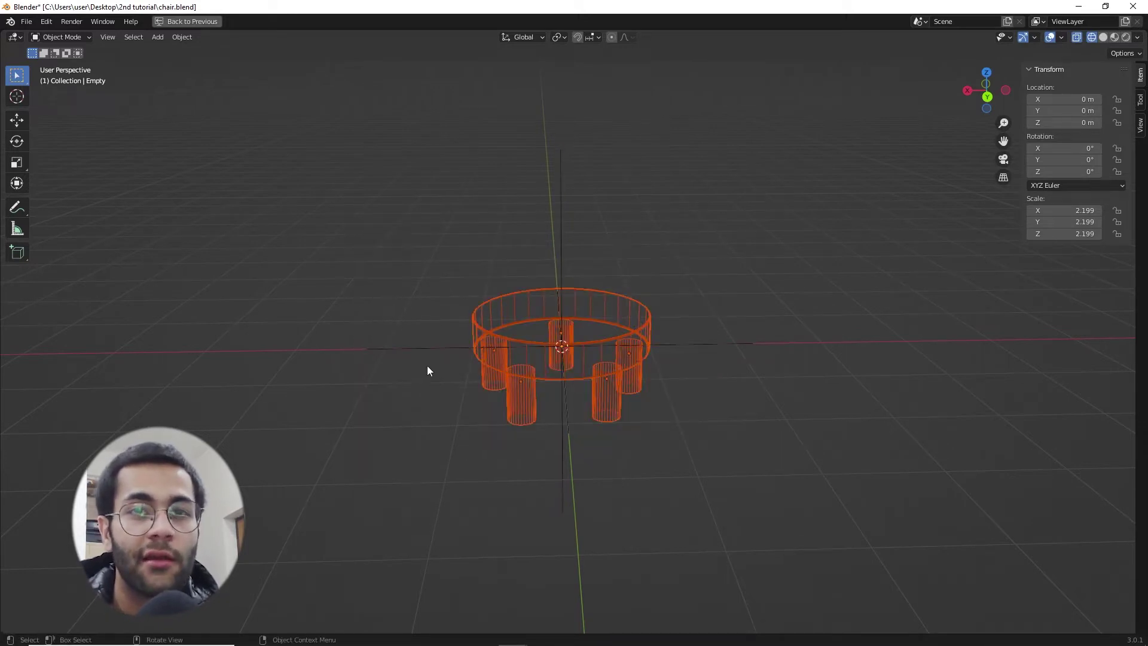
pyautogui.keyDown('shift'); pyautogui.click(422, 350); pyautogui.keyUp('shift')
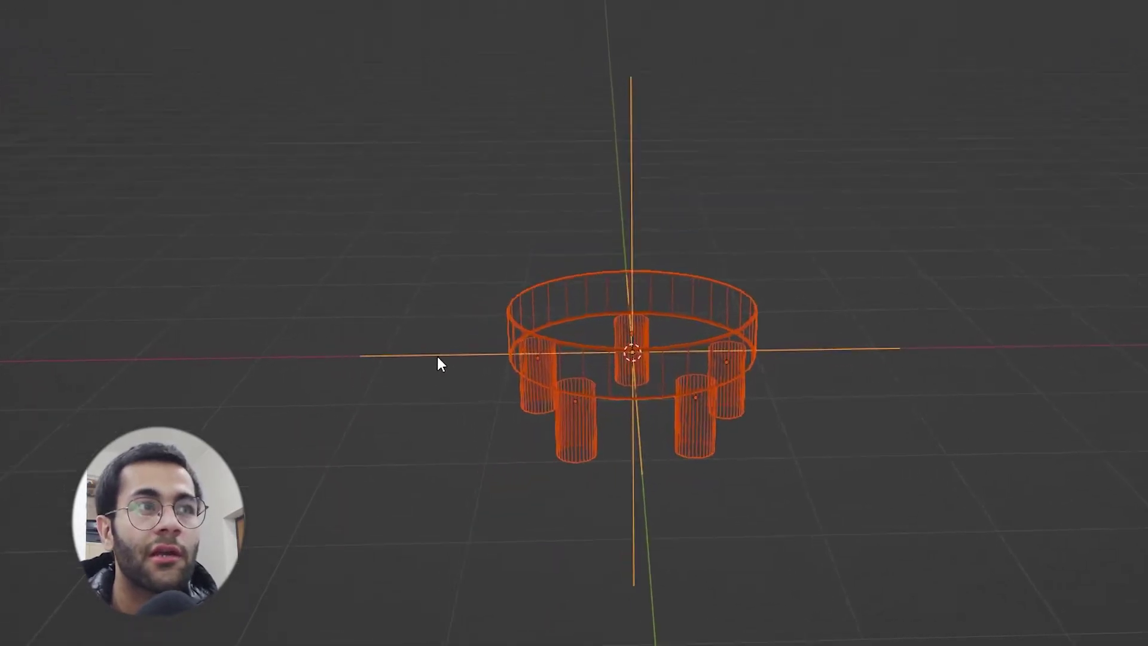
pyautogui.hotkey('ctrl', 'p')
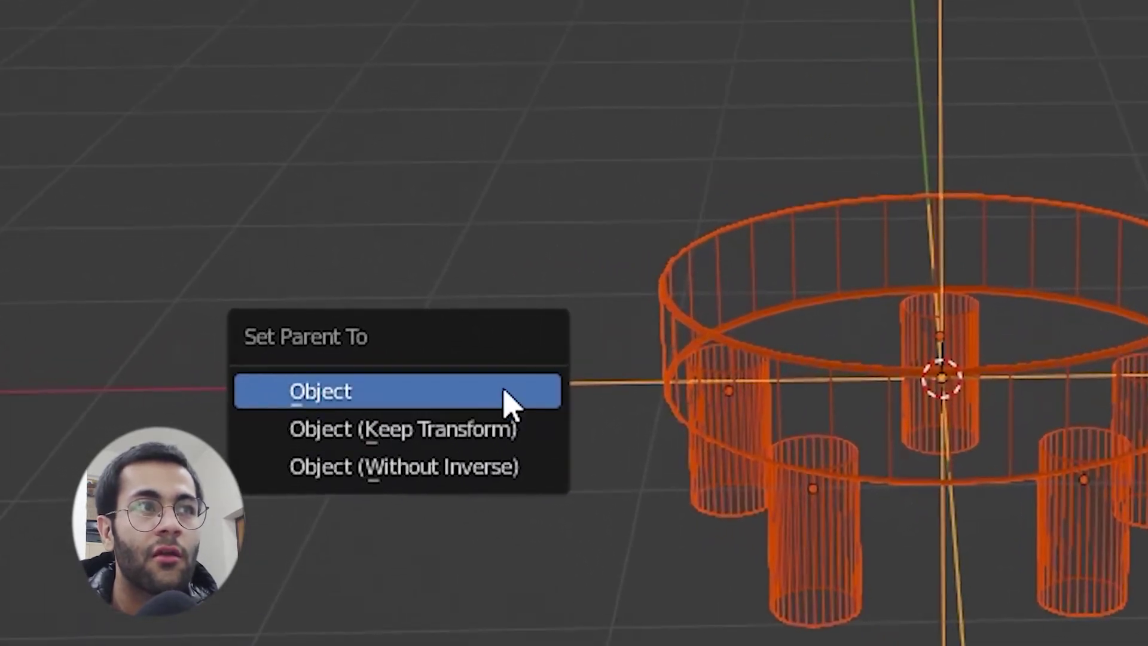
pyautogui.click(505, 393)
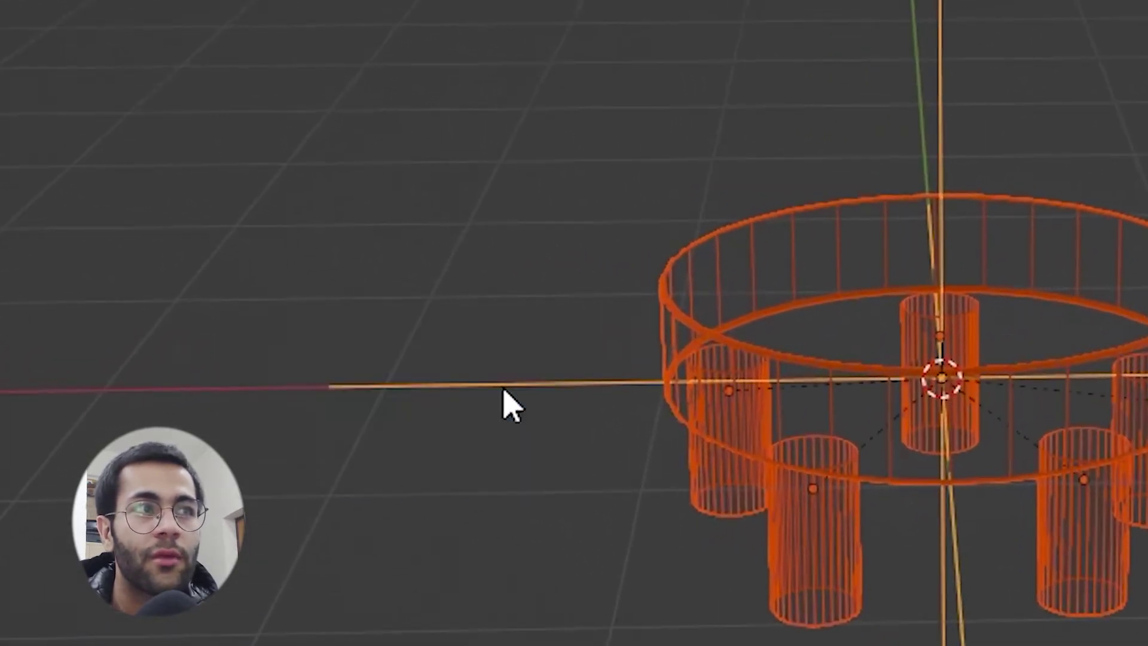
pyautogui.hotkey('shift', 'z')
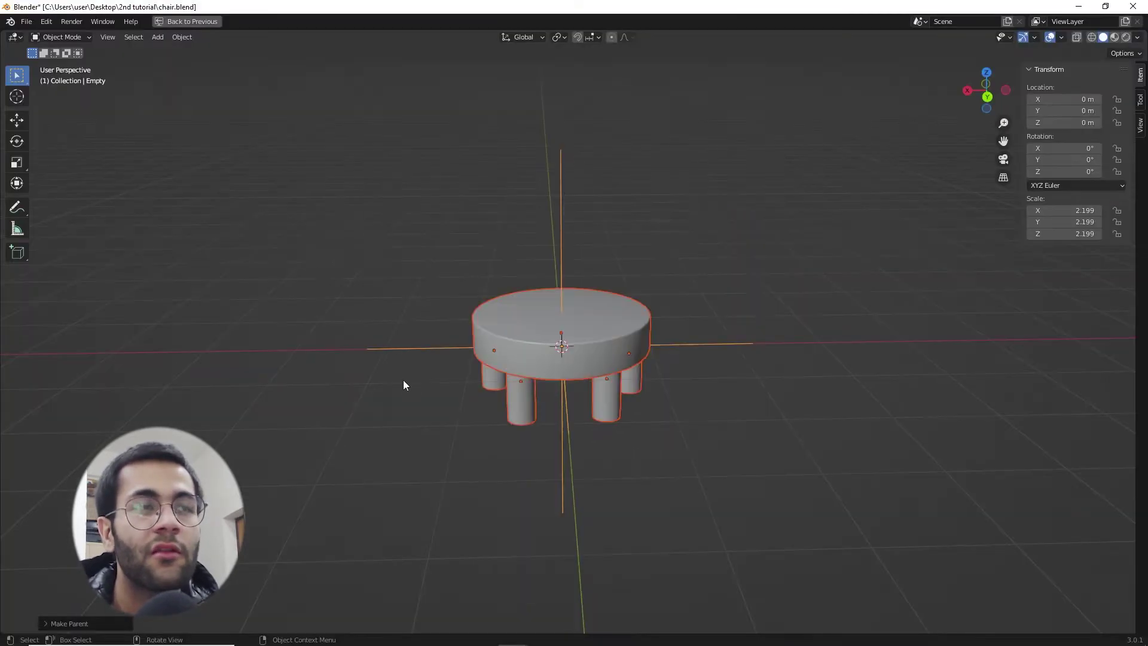
pyautogui.press('g')
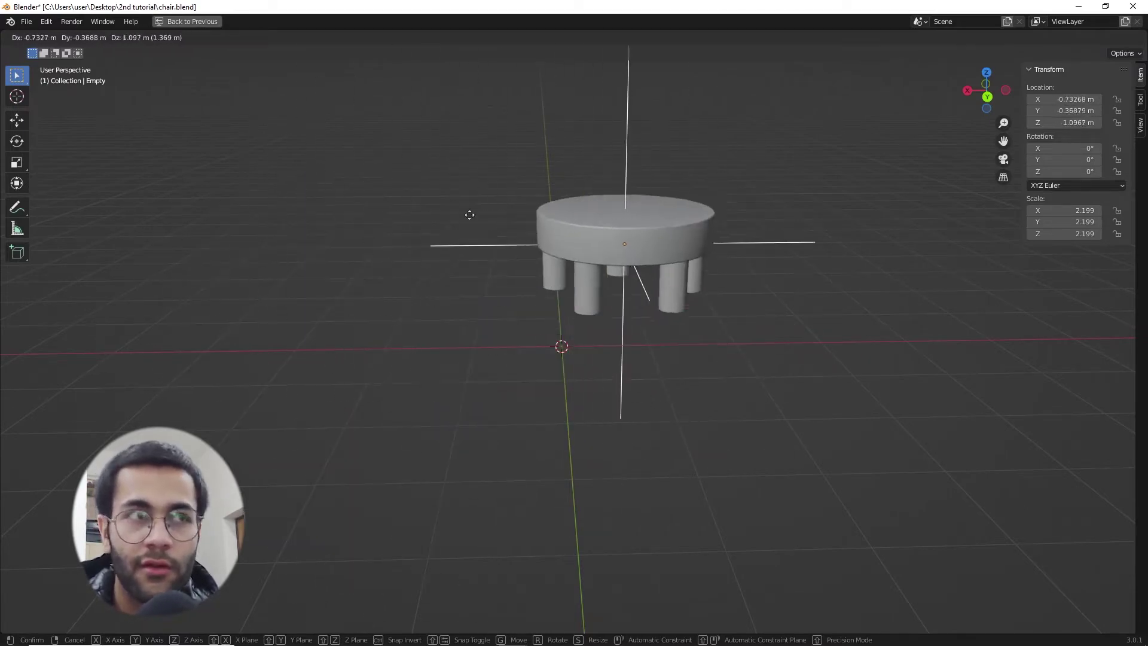
# Select the empty with all table parts and move them to a new collection named "Table".
pyautogui.moveTo(220, 193); pyautogui.dragTo(668, 502)
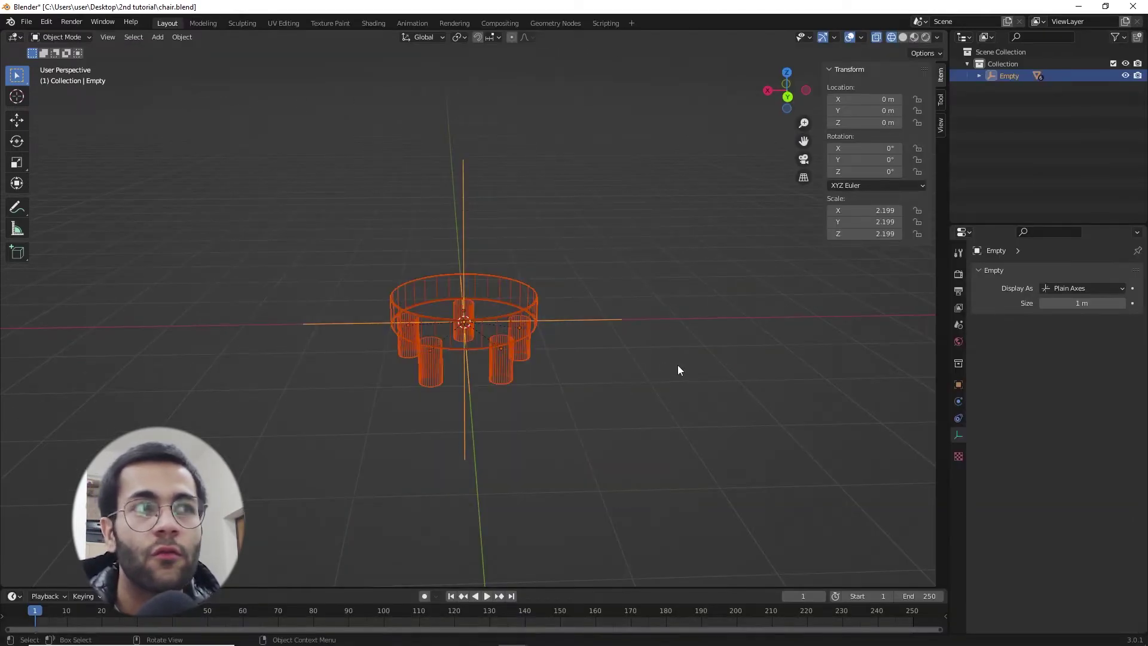
pyautogui.press('m')
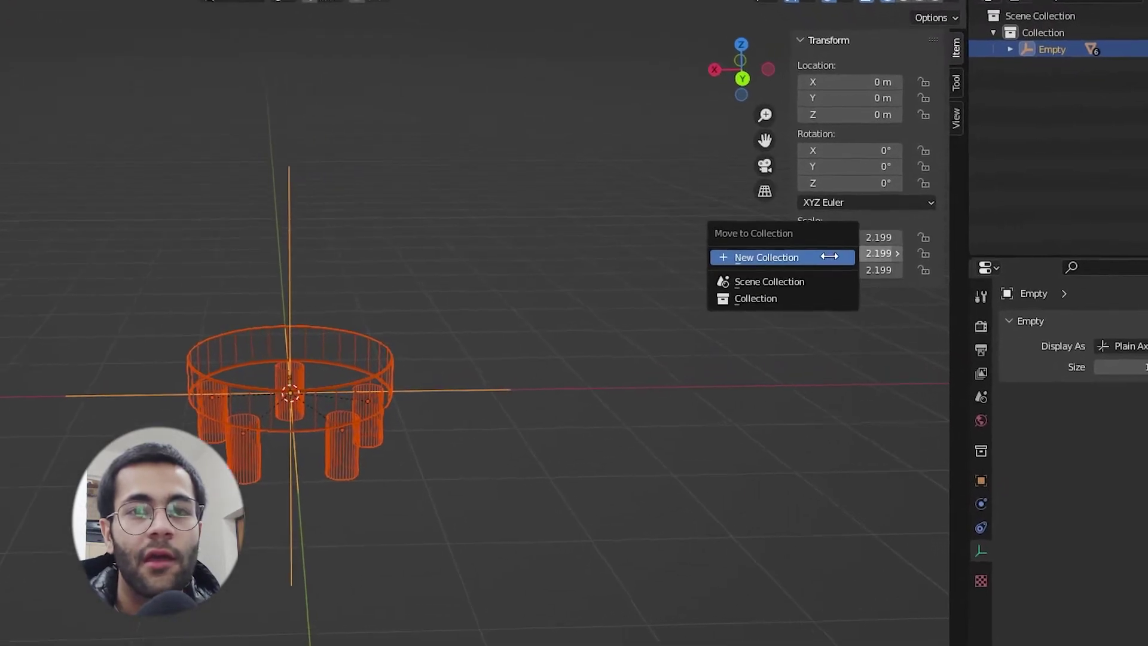
pyautogui.click(829, 257)
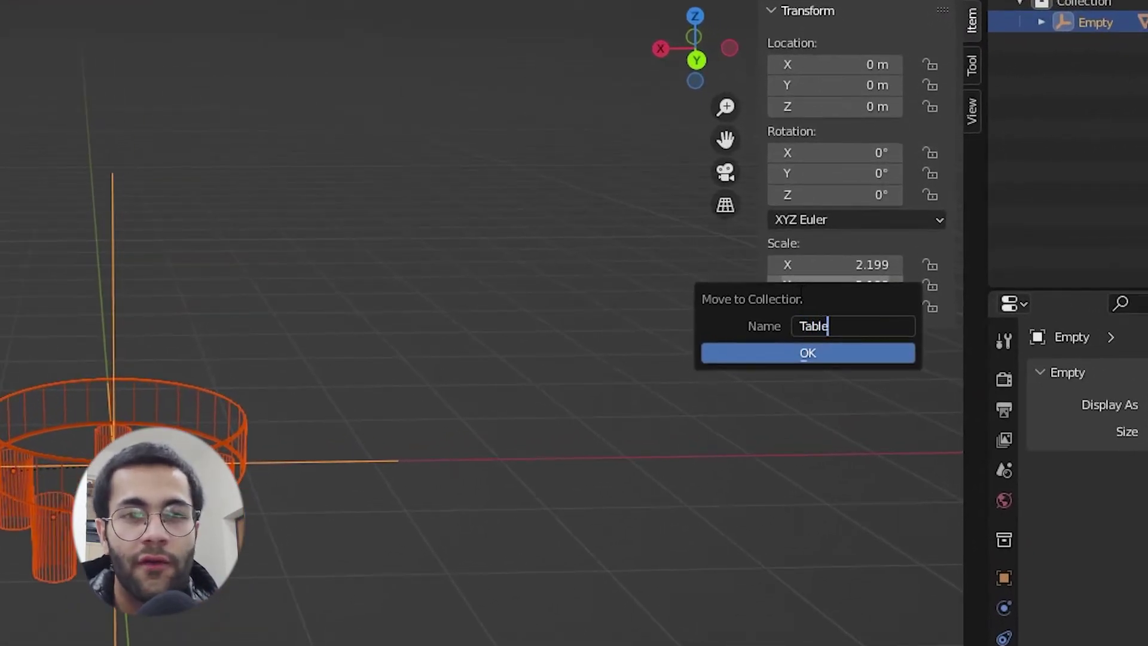
pyautogui.write('Table')
pyautogui.press('Return')
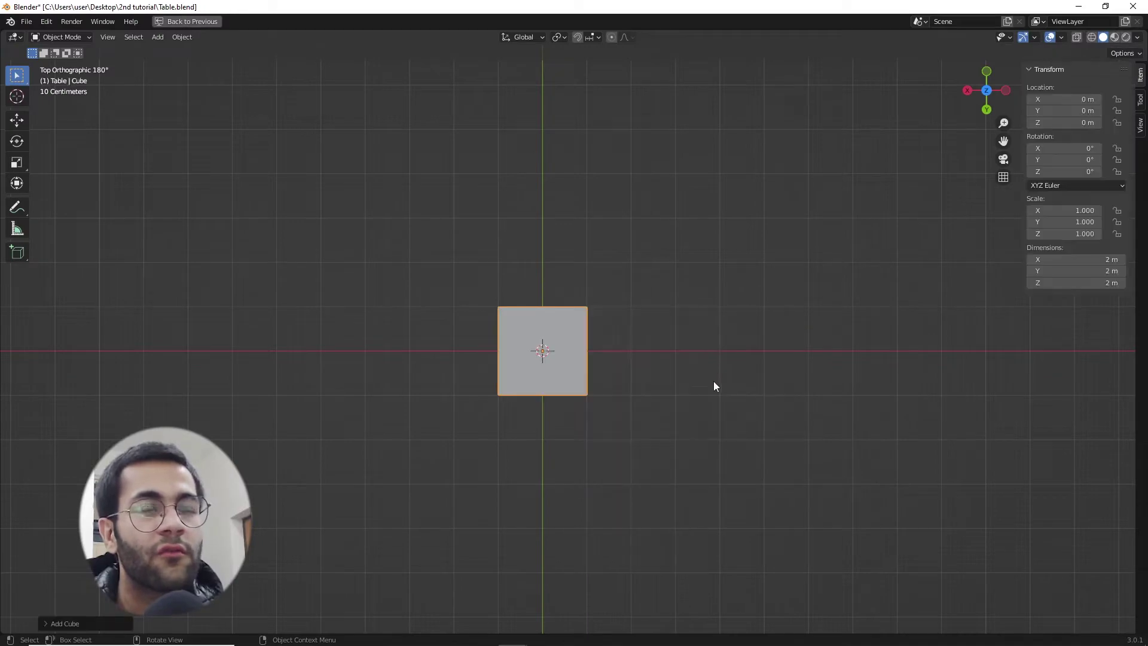
# Scale the cube to about 7.08 along X and give it a Subdivision Surface modifier with 3 viewport levels.
pyautogui.moveTo(713, 376); pyautogui.dragTo(738, 443, button='middle')
pyautogui.press('s')
pyautogui.press('x')
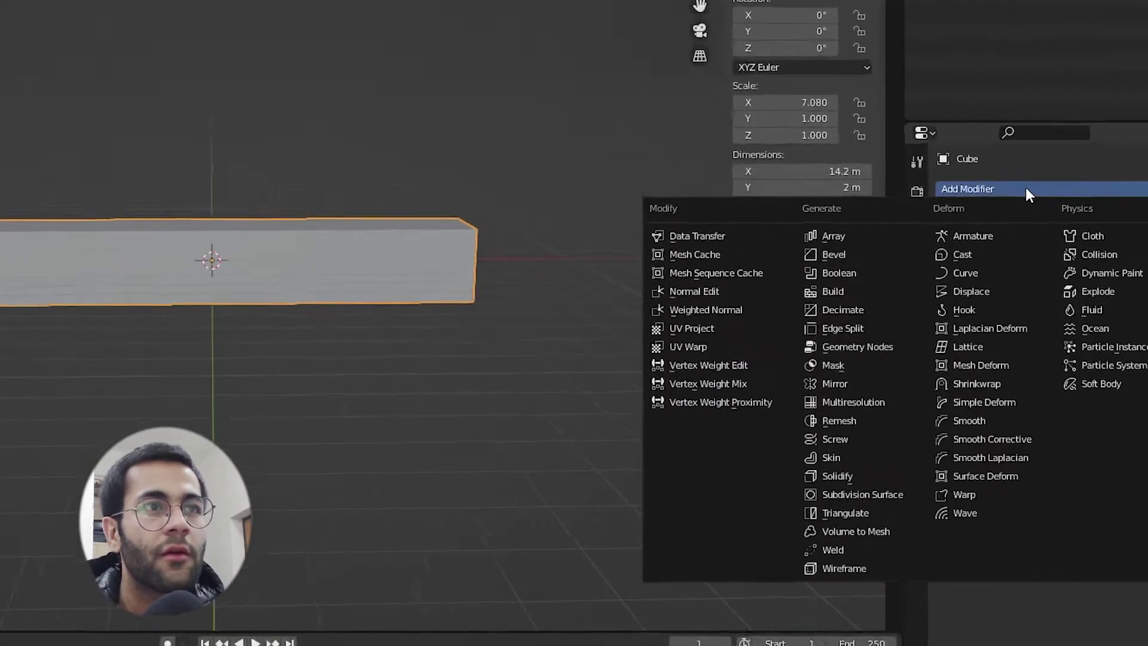
pyautogui.click(818, 500)
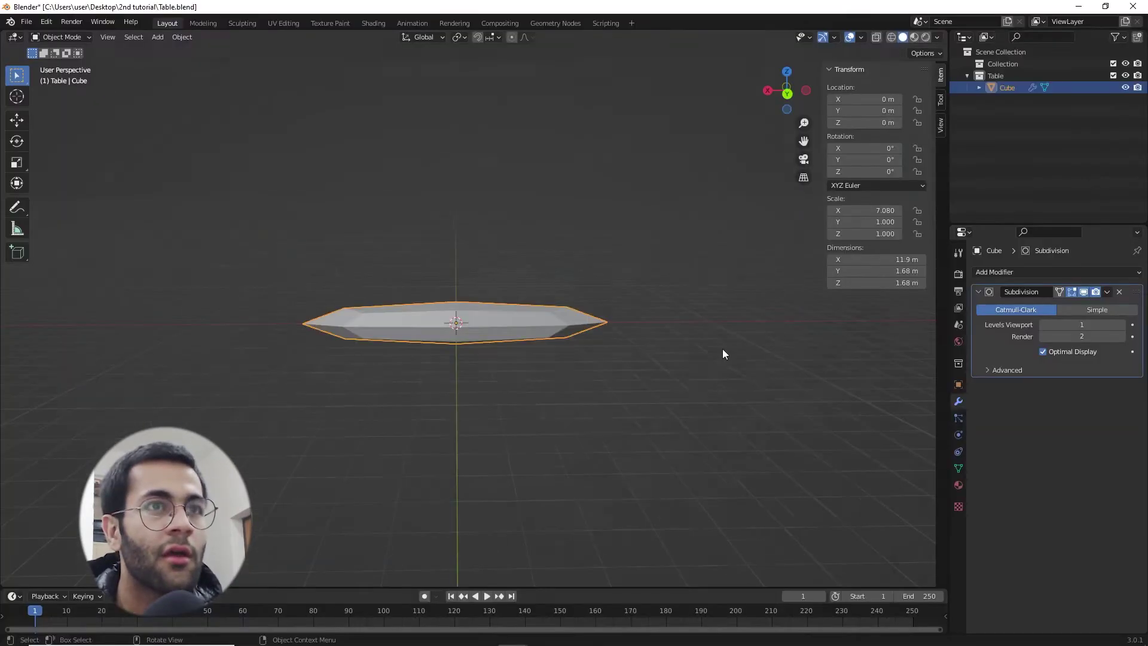
pyautogui.click(1147, 227)
pyautogui.click(1147, 227)
# Add a centred loop cut across the middle of the stretched cube in Edit Mode.
pyautogui.press('Tab')
pyautogui.moveTo(437, 387); pyautogui.dragTo(533, 422, button='middle')
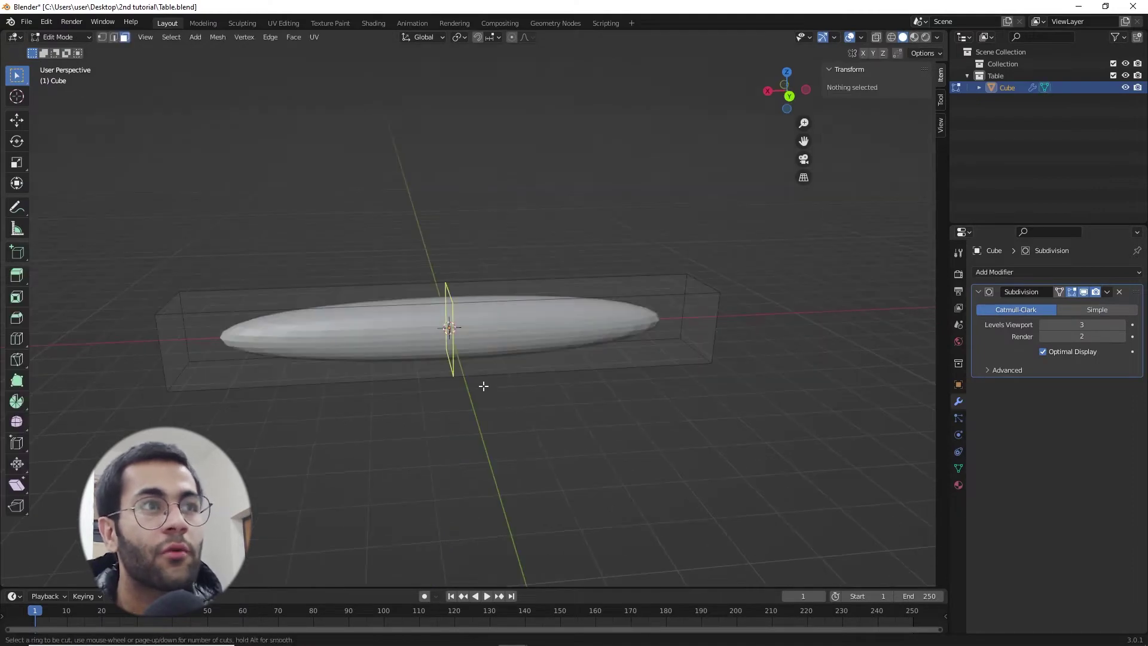
pyautogui.click(469, 358)
pyautogui.rightClick(468, 357)
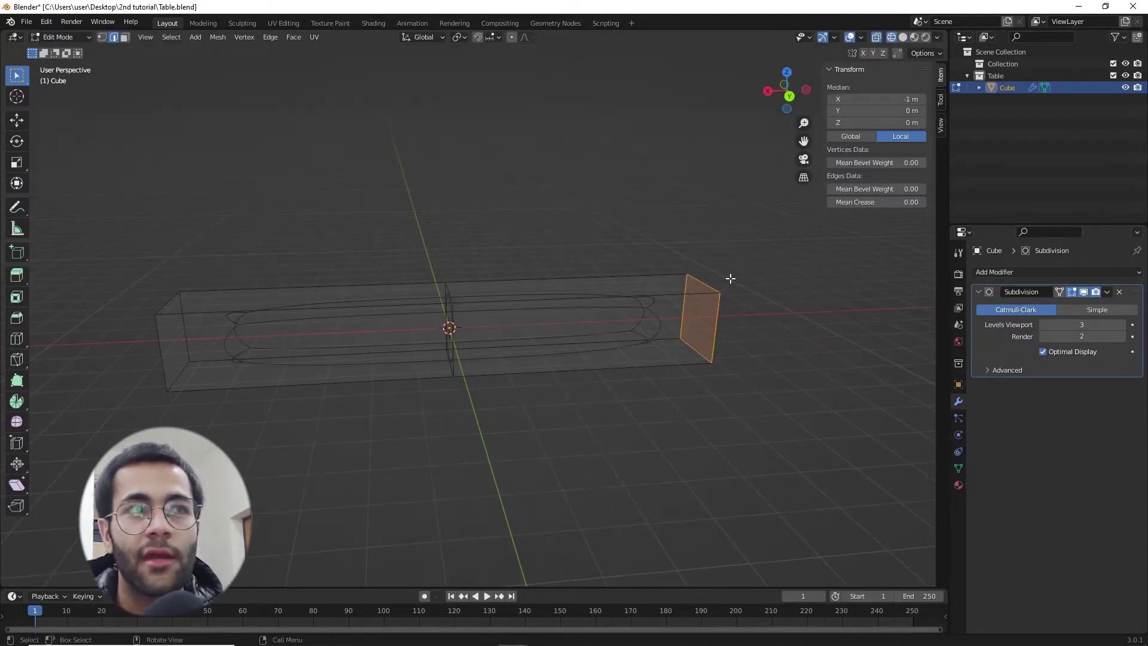
# Delete the vertices of the cube's negative-X end face and mirror the remaining half with a Mirror modifier on the X axis.
pyautogui.press('x')
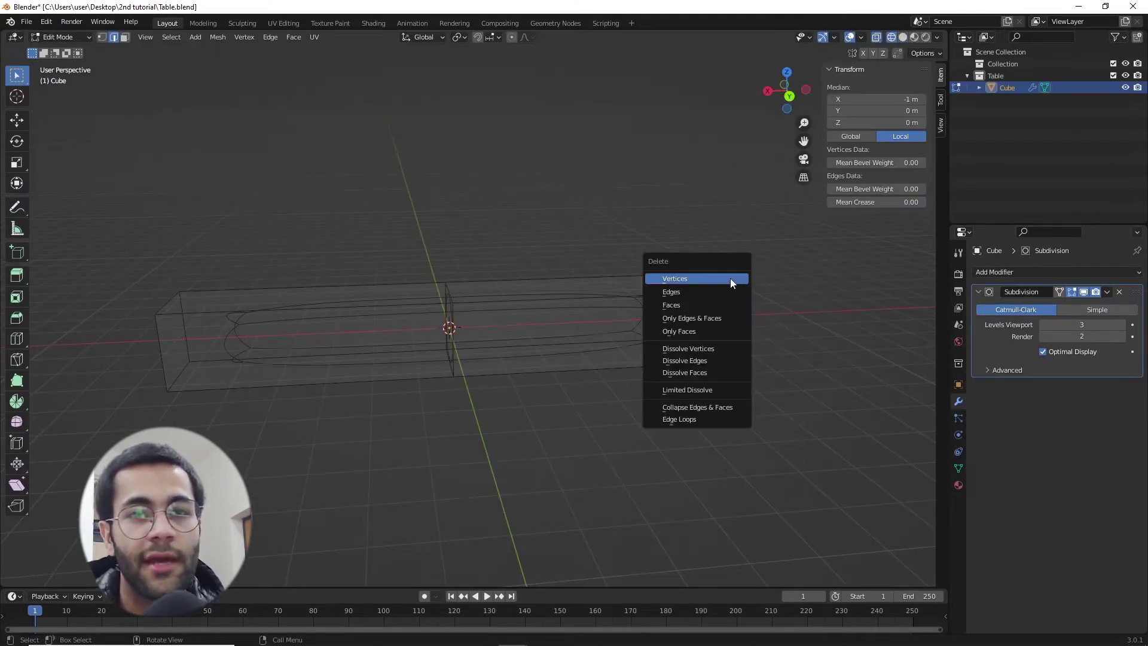
pyautogui.click(730, 278)
pyautogui.press('Tab')
pyautogui.hotkey('alt', 'z')
pyautogui.click(1042, 270)
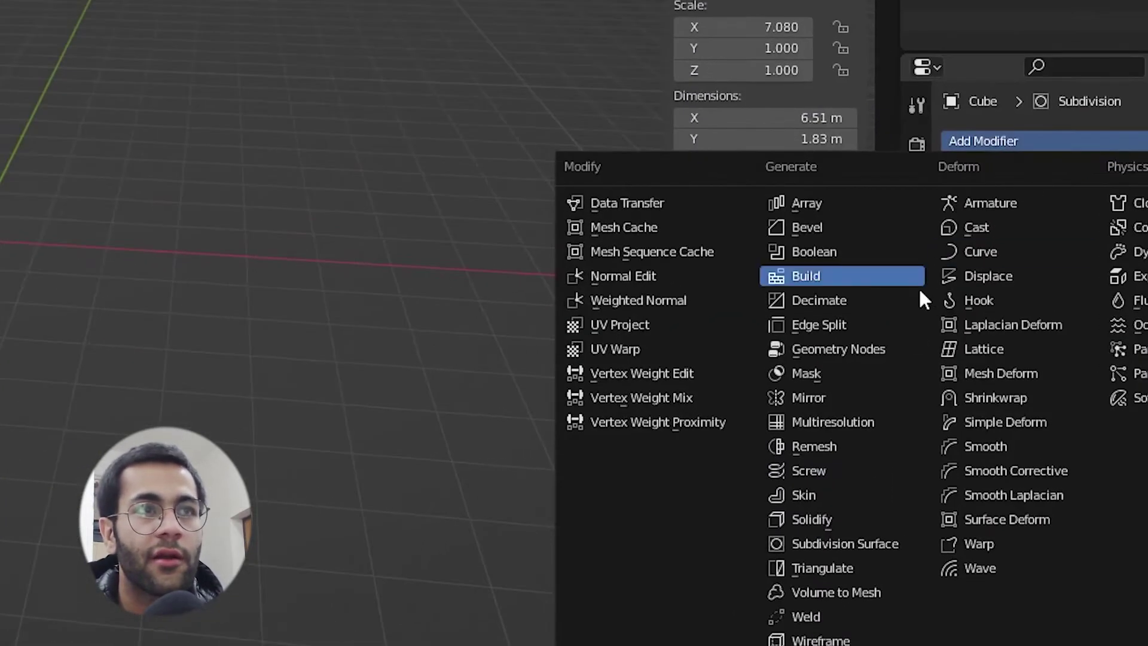
pyautogui.click(891, 398)
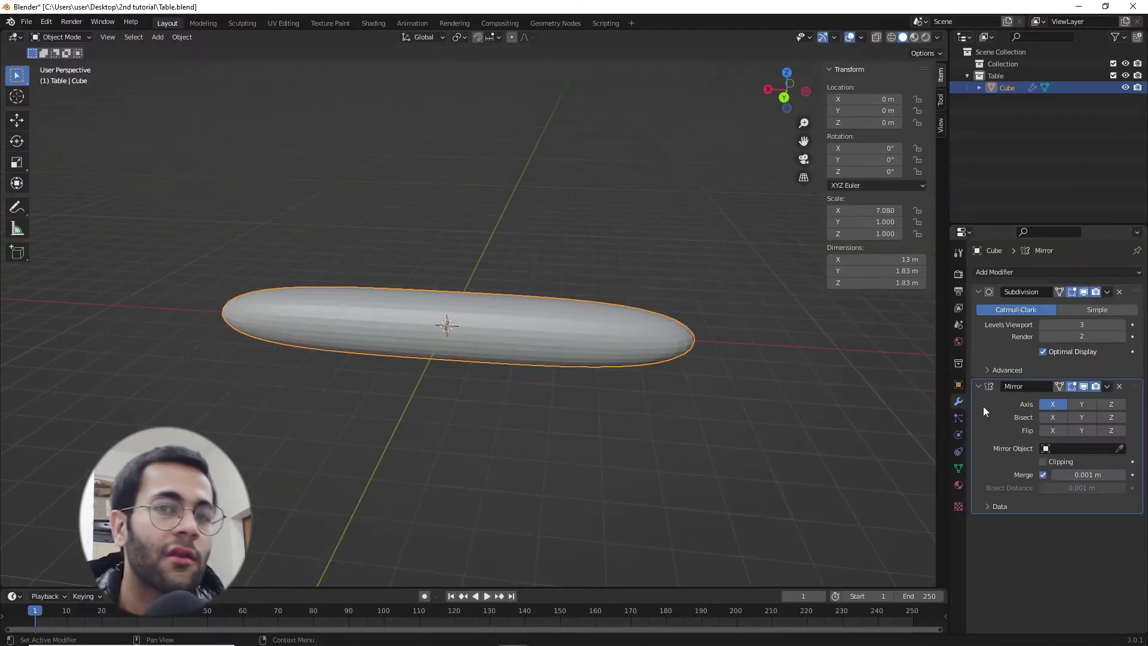
# Enable clipping on the Mirror modifier and place it above the Subdivision modifier, which uses 4 viewport levels.
pyautogui.scroll(3, 777, 389)
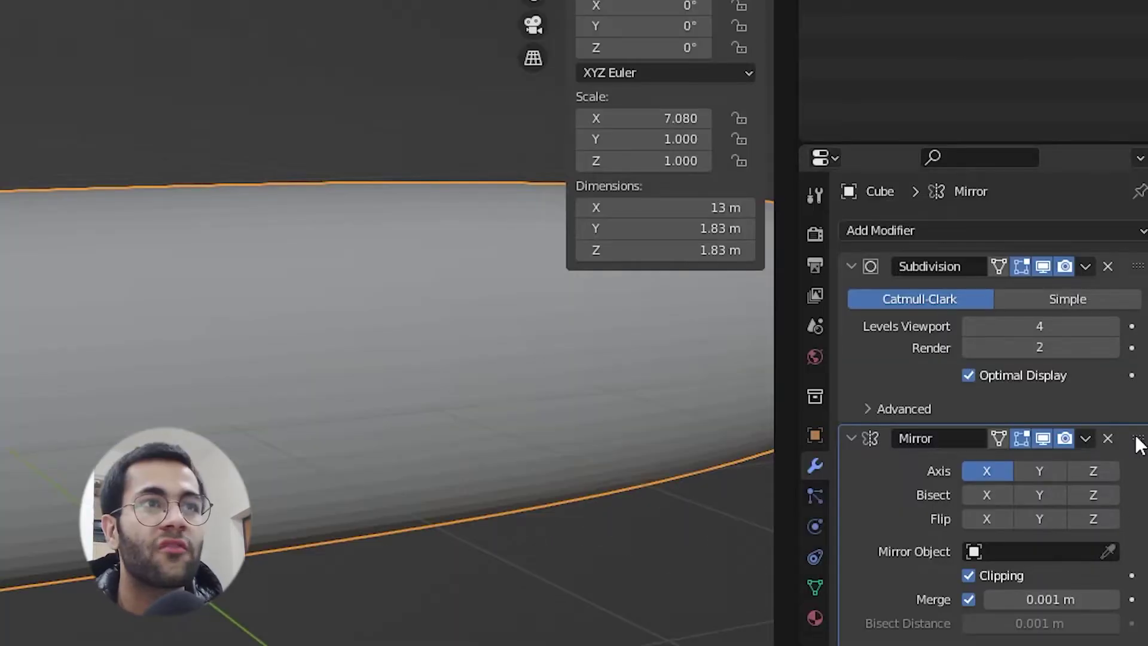
pyautogui.moveTo(1137, 443); pyautogui.dragTo(1110, 263)
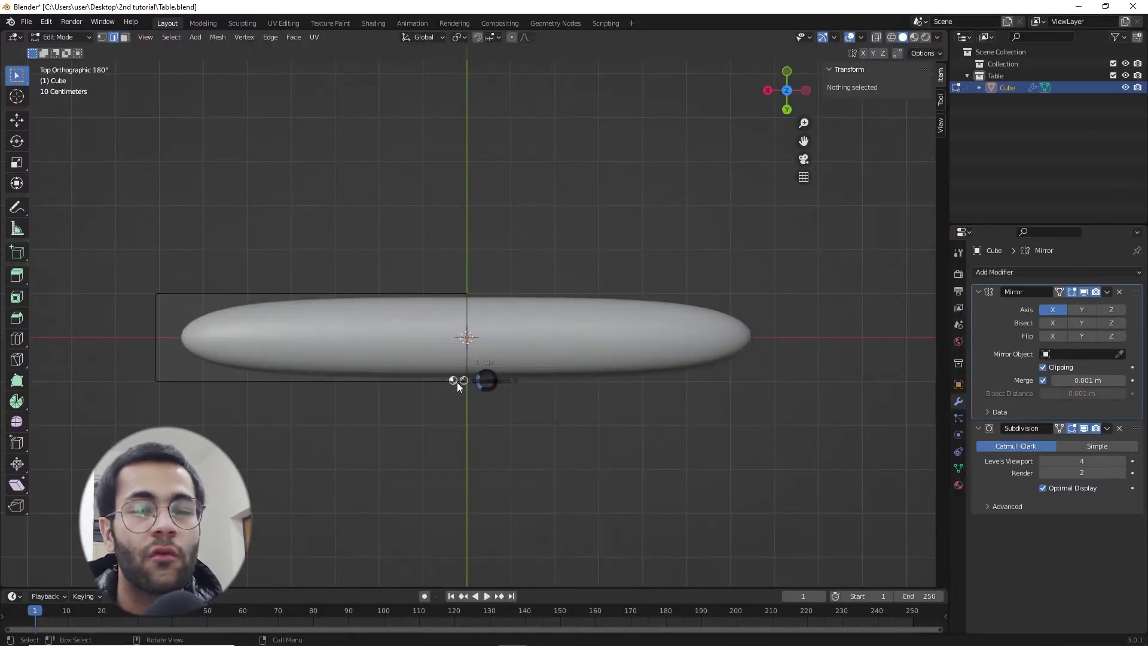
# Shift the stretched shape's middle edges along negative Y to bend it, and switch to wireframe display.
pyautogui.press('g')
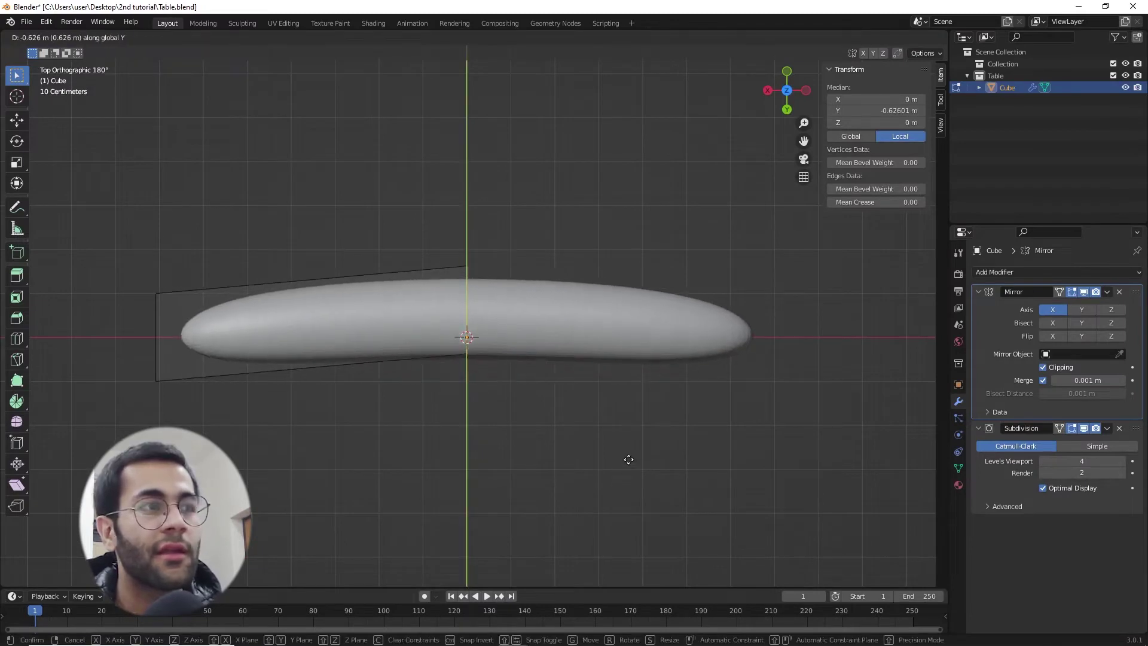
pyautogui.click(628, 435)
pyautogui.hotkey('shift', 'z')
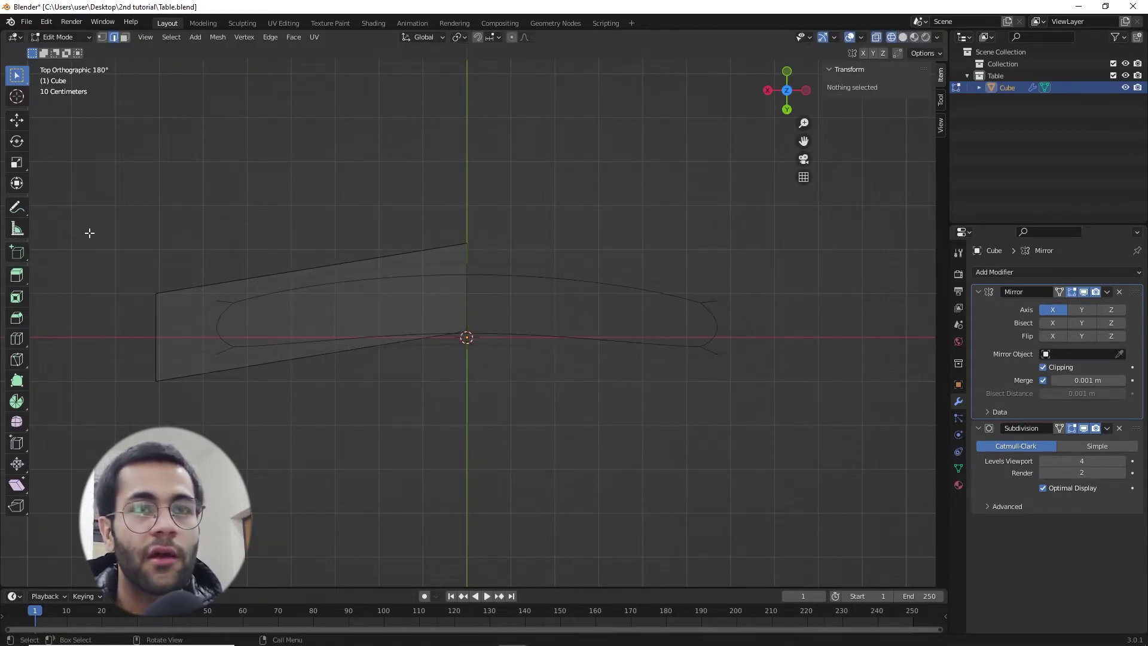
# Add a loop cut near the outer end of the mirrored half, in solid display, and return to Object Mode.
pyautogui.moveTo(89, 233); pyautogui.dragTo(190, 472)
pyautogui.hotkey('alt', 'z')
pyautogui.hotkey('ctrl', 'r')
pyautogui.click(298, 348)
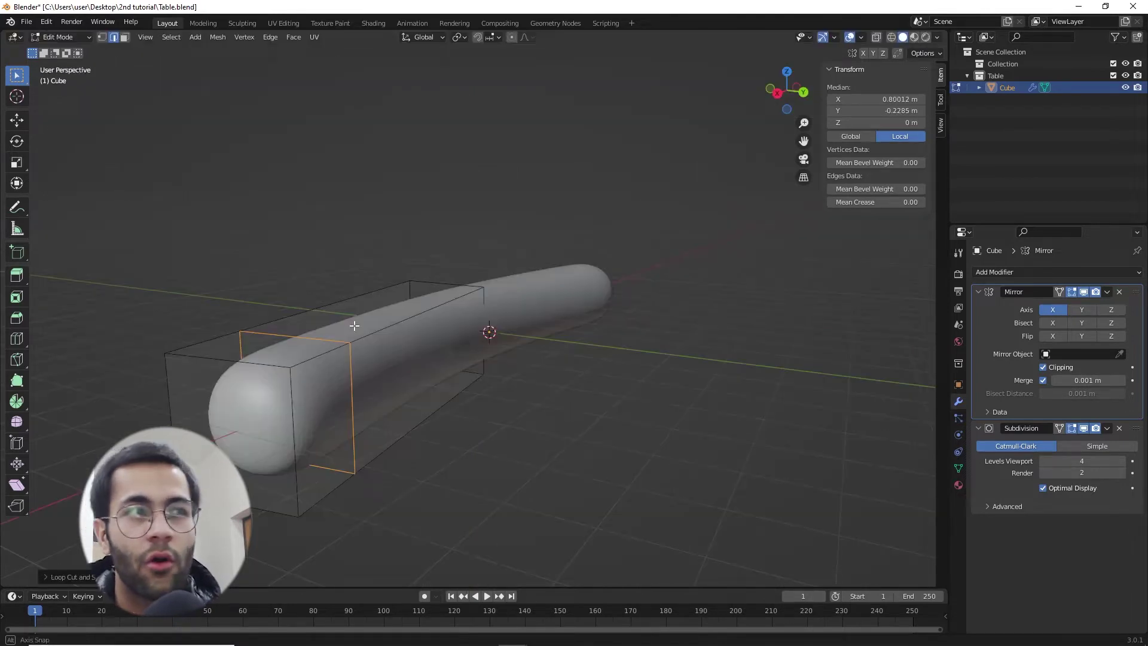
pyautogui.press('Tab')
# Maximise the viewport, then duplicate the bent shape and place the copy below the original along Z.
pyautogui.moveTo(444, 391); pyautogui.dragTo(360, 382, button='middle')
pyautogui.hotkey('ctrl', 'space')
pyautogui.moveTo(488, 398); pyautogui.dragTo(727, 371, button='middle')
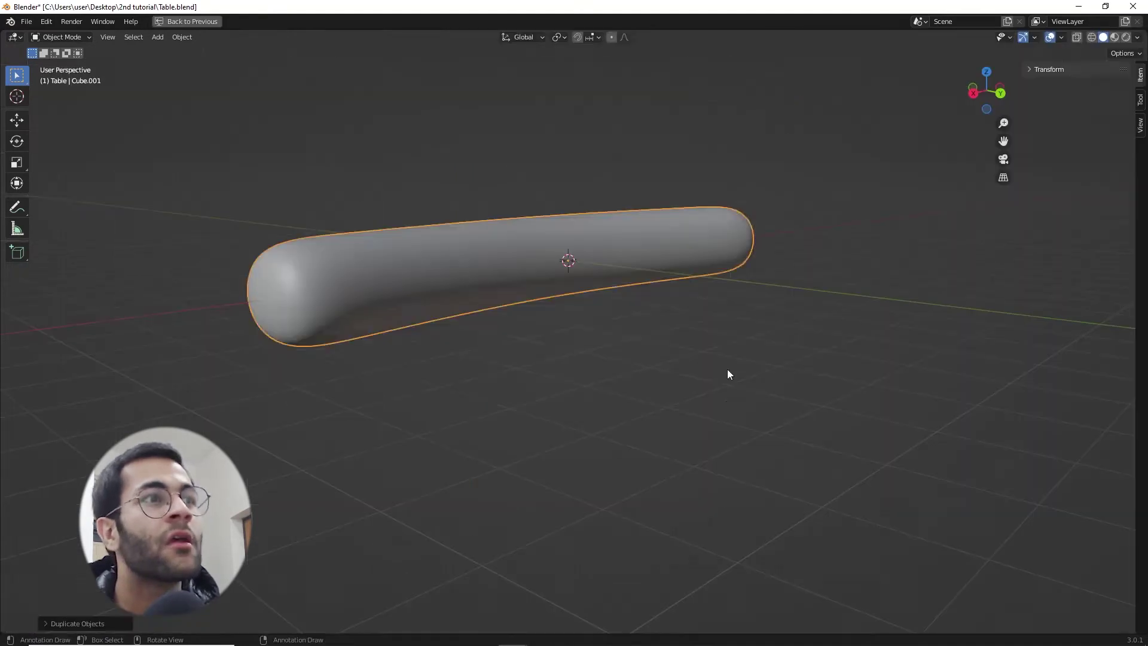
pyautogui.hotkey('shift', 'd')
pyautogui.press('z')
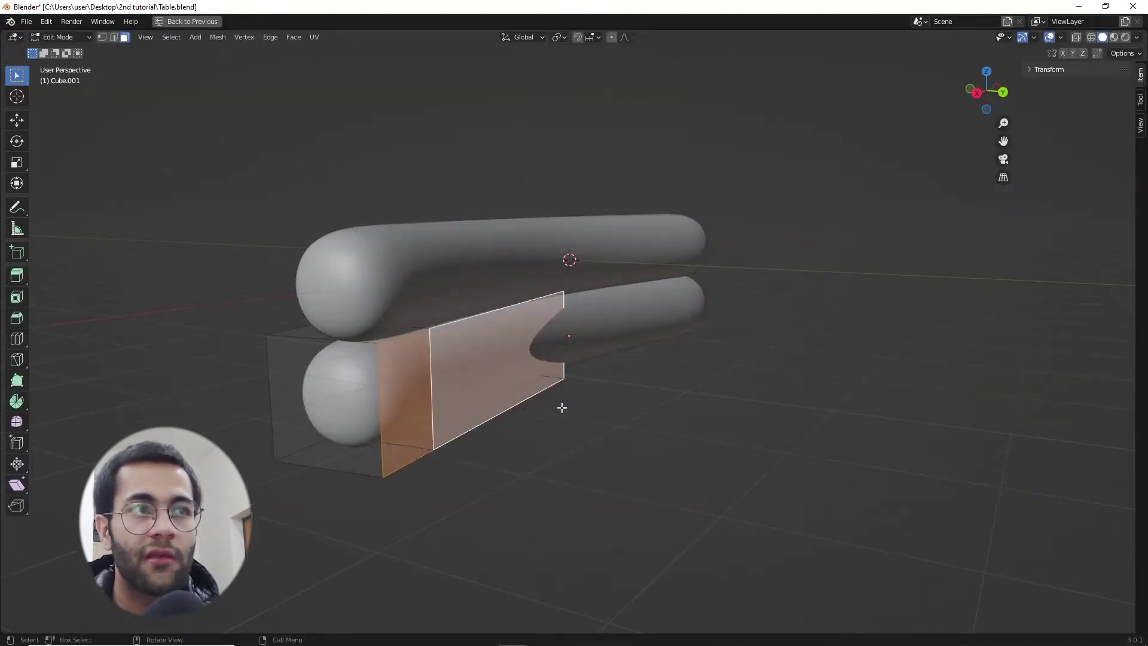
# Move the side faces of the lower copy outward along Y to widen it.
pyautogui.moveTo(561, 403); pyautogui.dragTo(587, 411, button='middle')
pyautogui.press('g')
pyautogui.press('y')
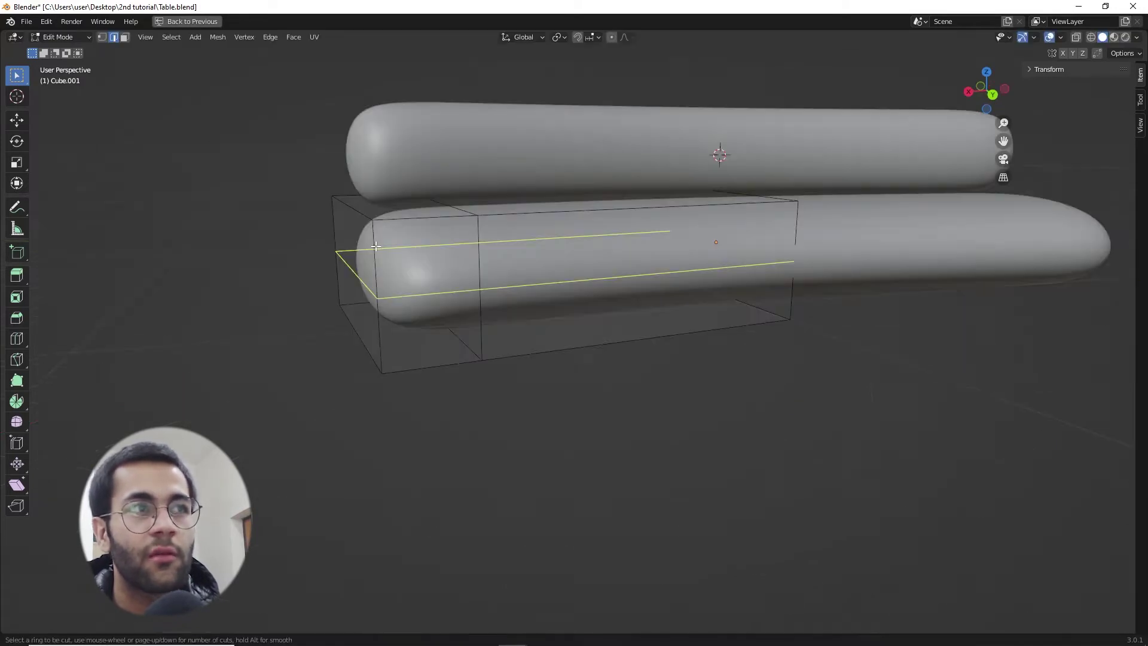
# Add horizontal loop cuts around the lower copy, sliding the first close to its upper edge to sharpen it.
pyautogui.click(379, 243)
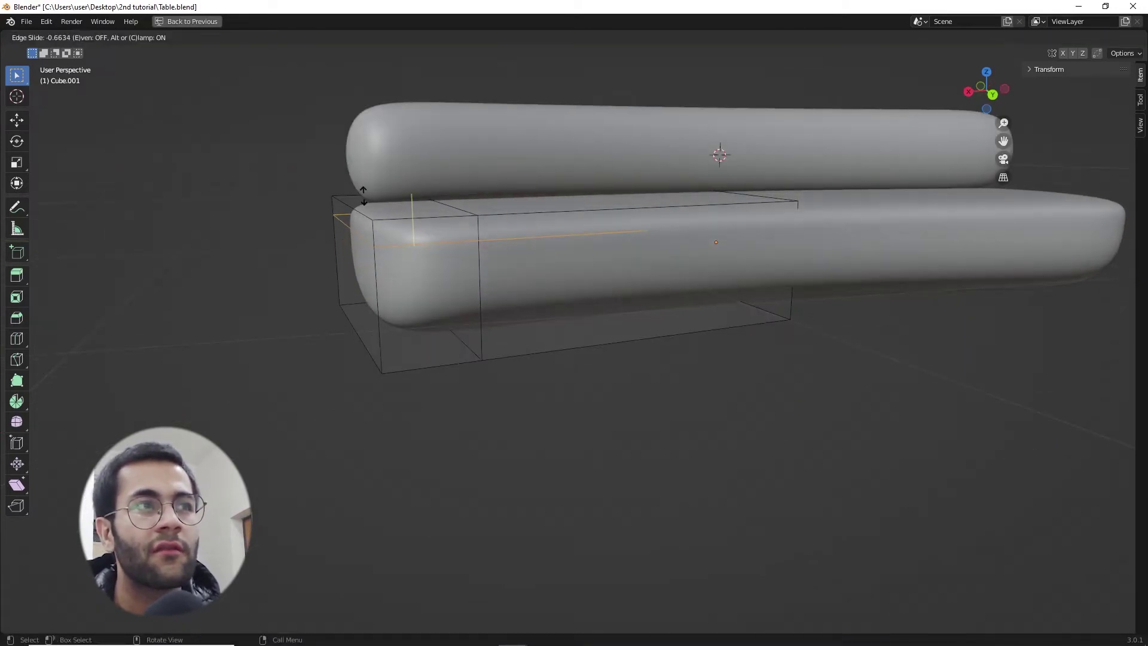
pyautogui.hotkey('ctrl', 'r')
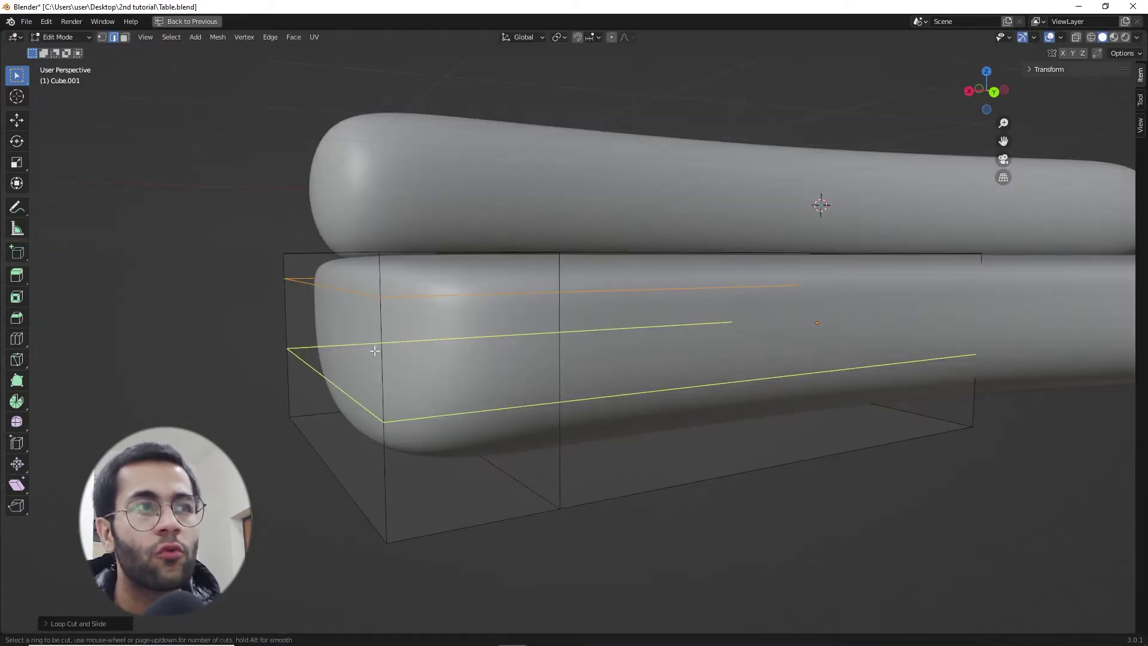
pyautogui.click(376, 350)
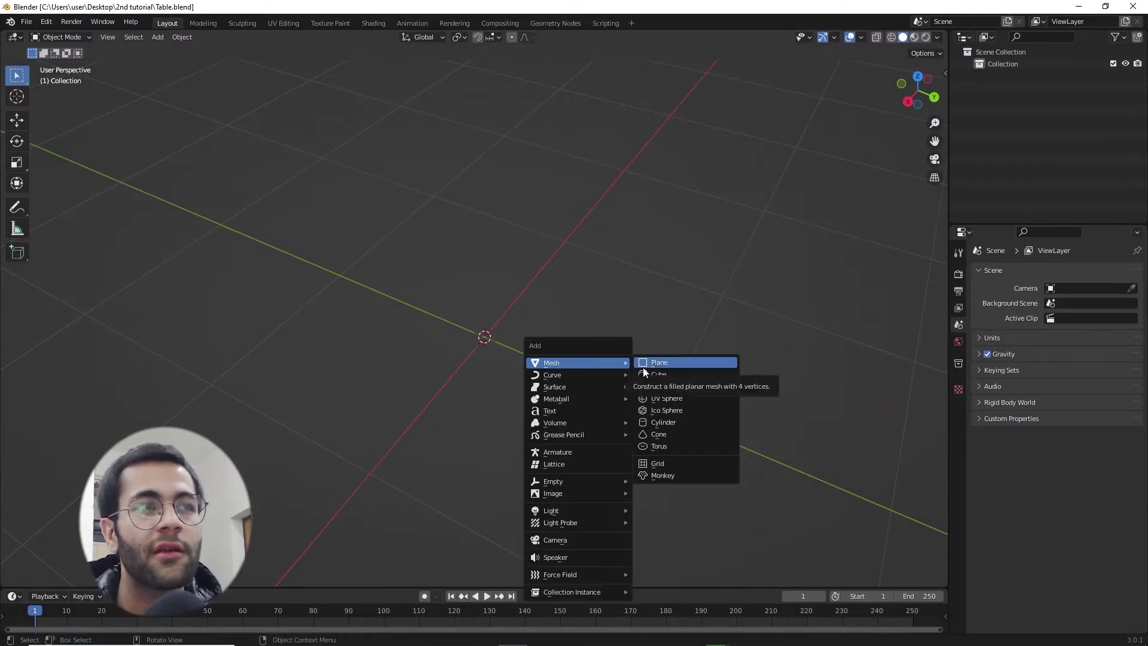
# Add a plane to the empty scene and extrude its negative-Y-side view edge upward along Z as a backrest.
pyautogui.click(658, 363)
pyautogui.press('Tab')
pyautogui.moveTo(539, 464); pyautogui.dragTo(479, 439, button='middle')
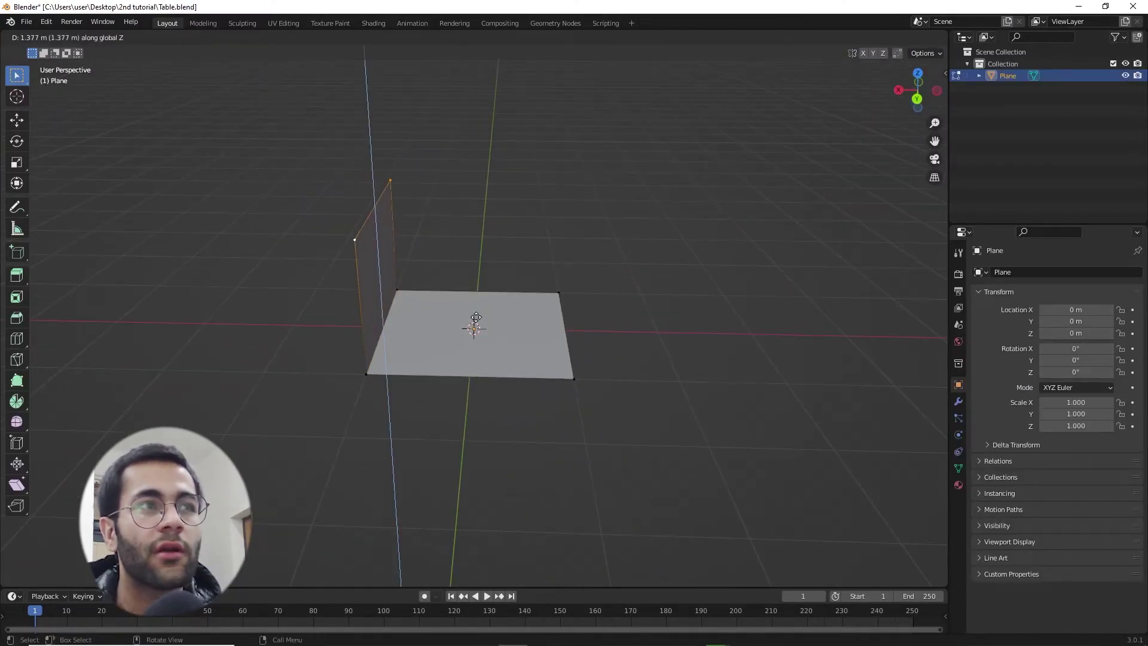
pyautogui.click(474, 274)
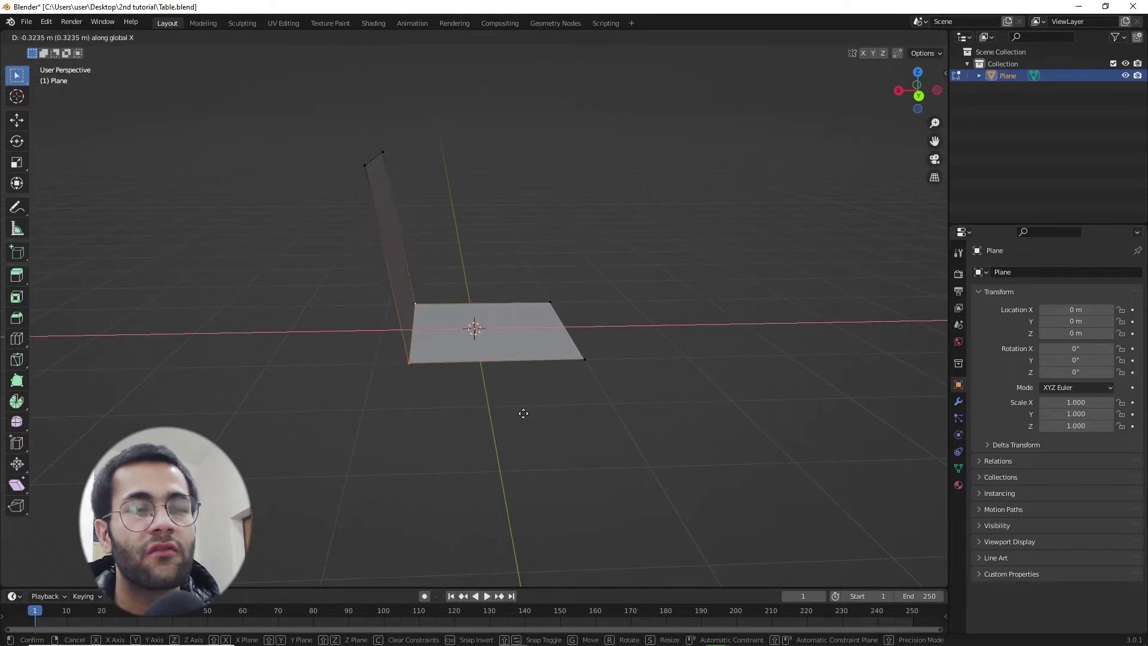
# Move the edge between seat and backrest about -0.32 m along X and raise it about 0.25 m along Z.
pyautogui.click(524, 413)
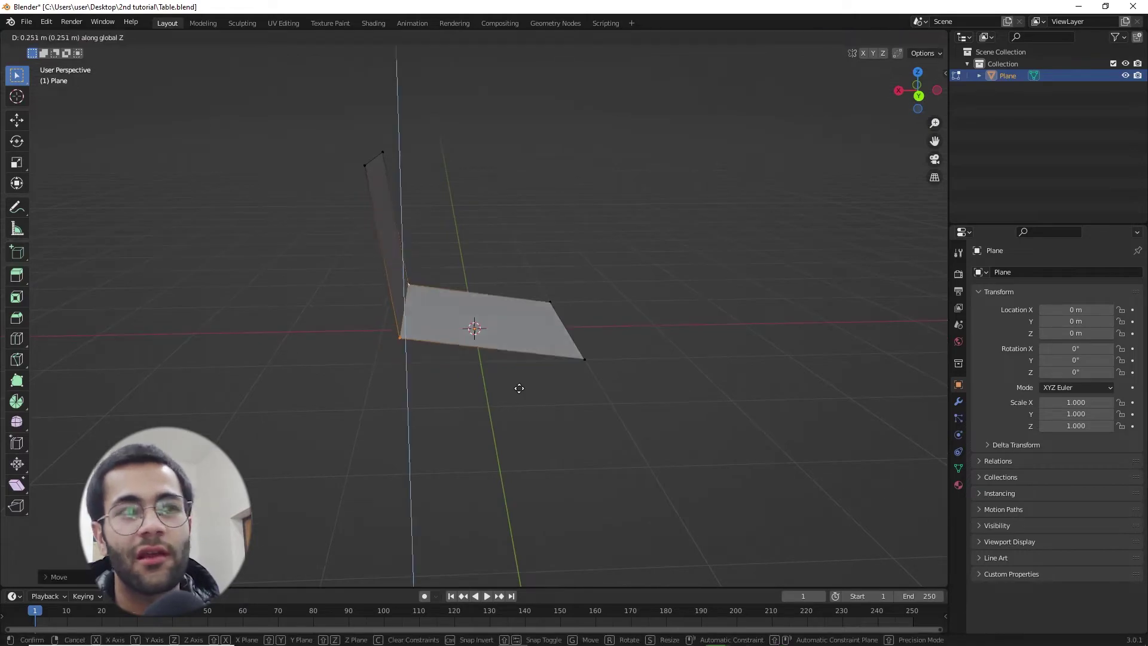
pyautogui.press('Tab')
# Give the plane a Subdivision Surface modifier with 4 viewport levels.
pyautogui.click(959, 401)
pyautogui.click(1016, 272)
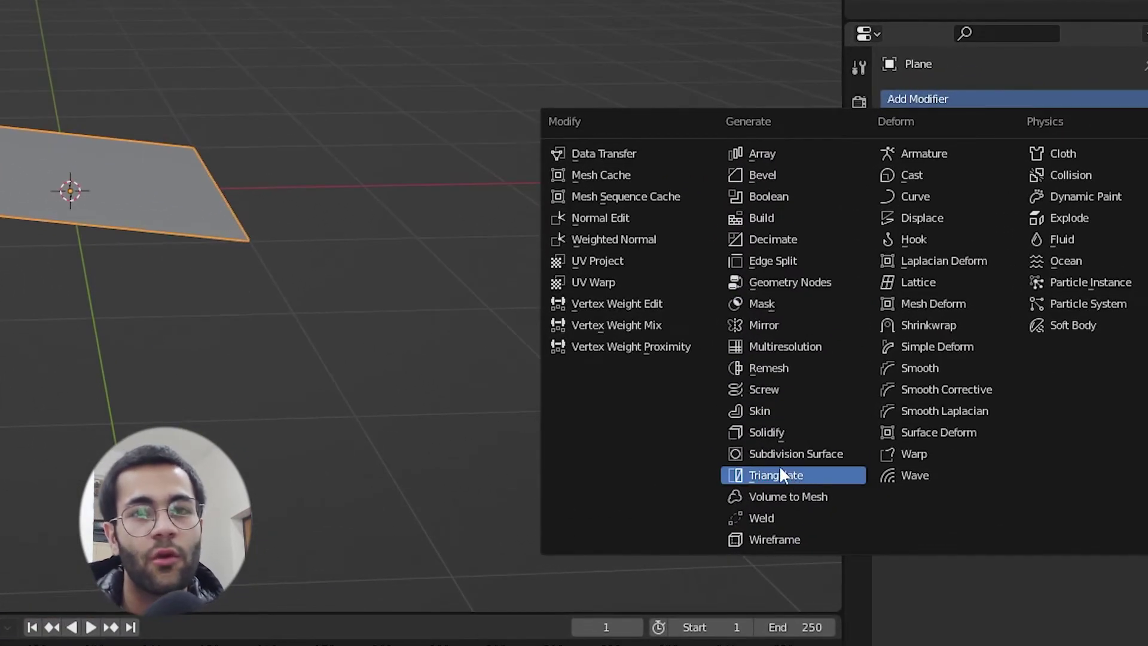
pyautogui.click(777, 454)
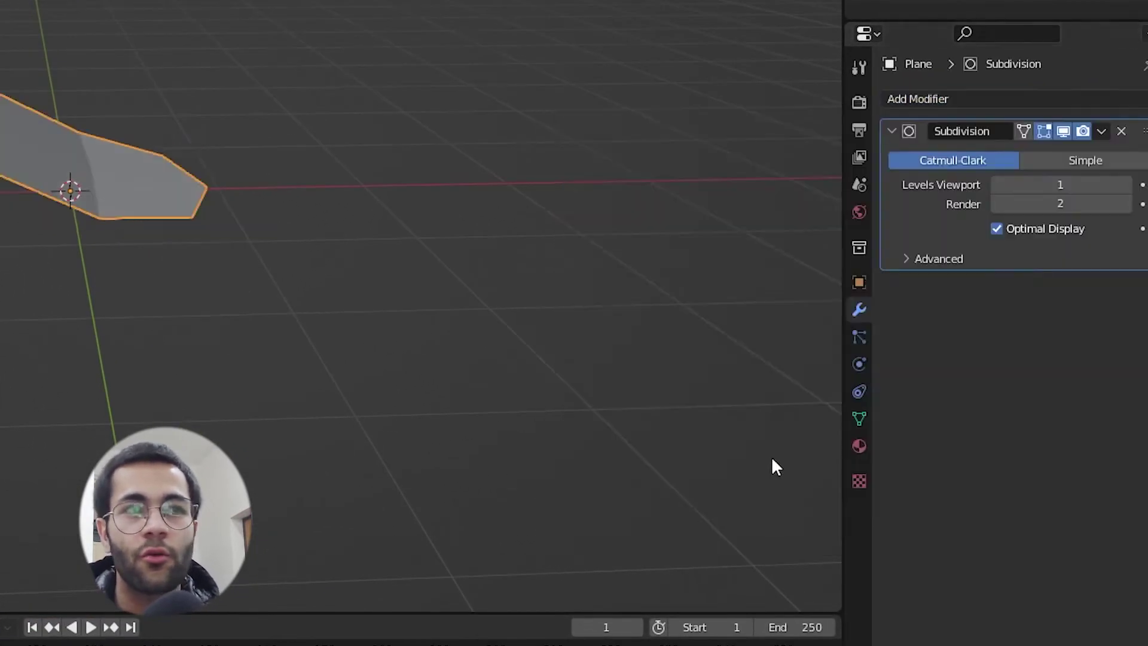
# Add a Solidify modifier with a thickness of -0.63 m and place it above the Subdivision modifier.
pyautogui.click(996, 99)
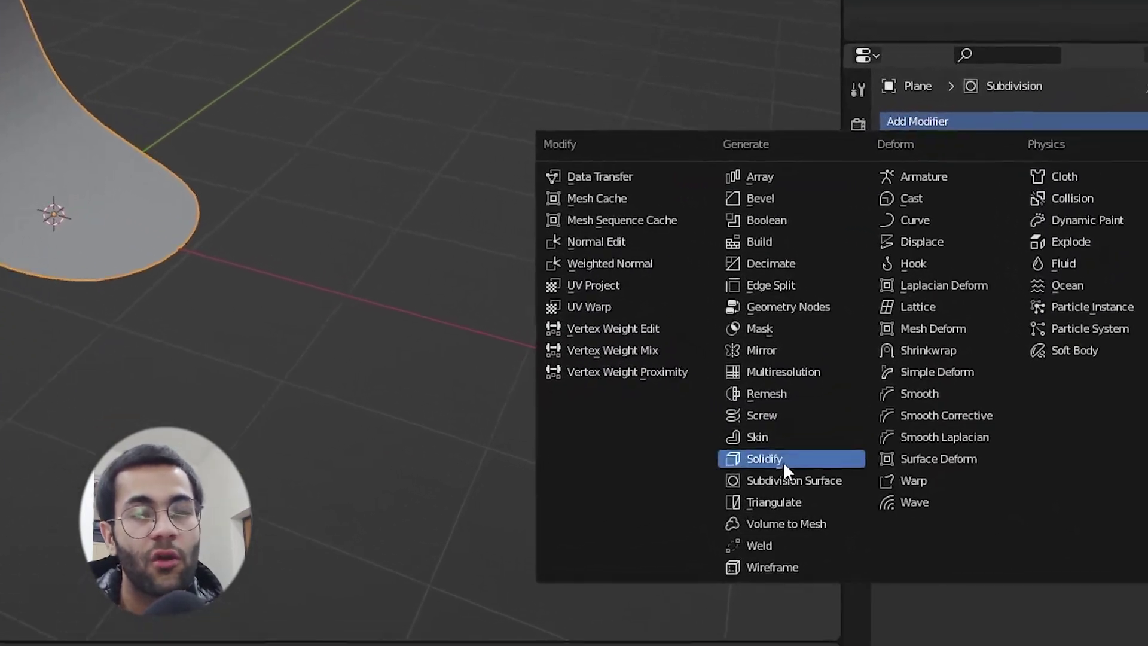
pyautogui.click(836, 468)
pyautogui.moveTo(1082, 419); pyautogui.dragTo(1041, 419)
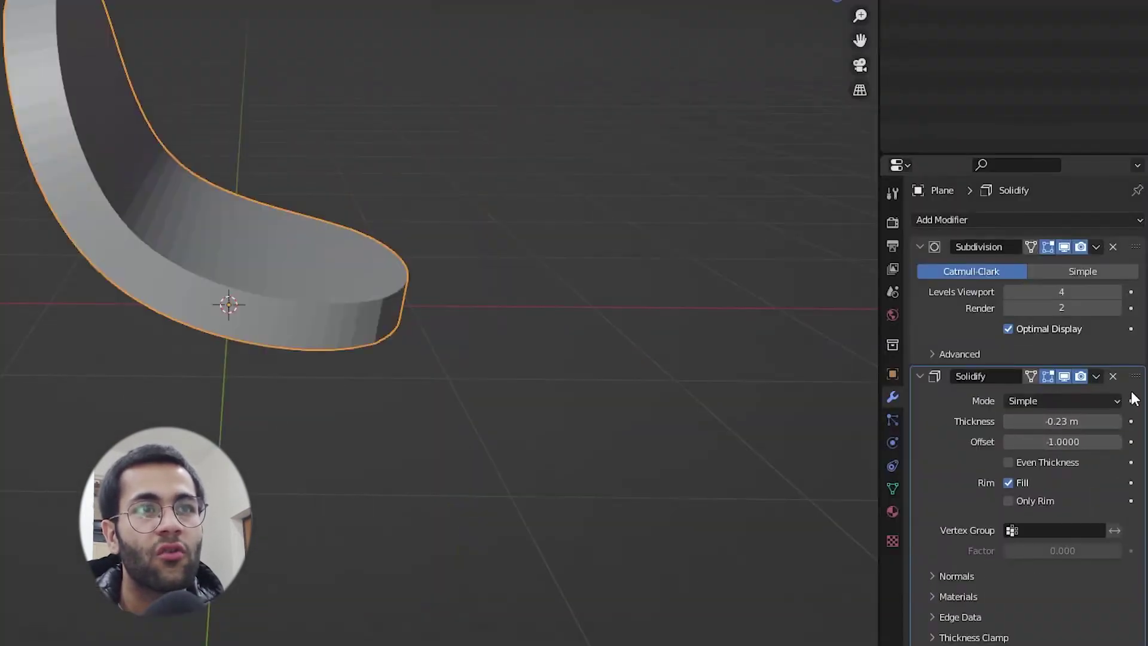
pyautogui.moveTo(1139, 381); pyautogui.dragTo(1135, 223)
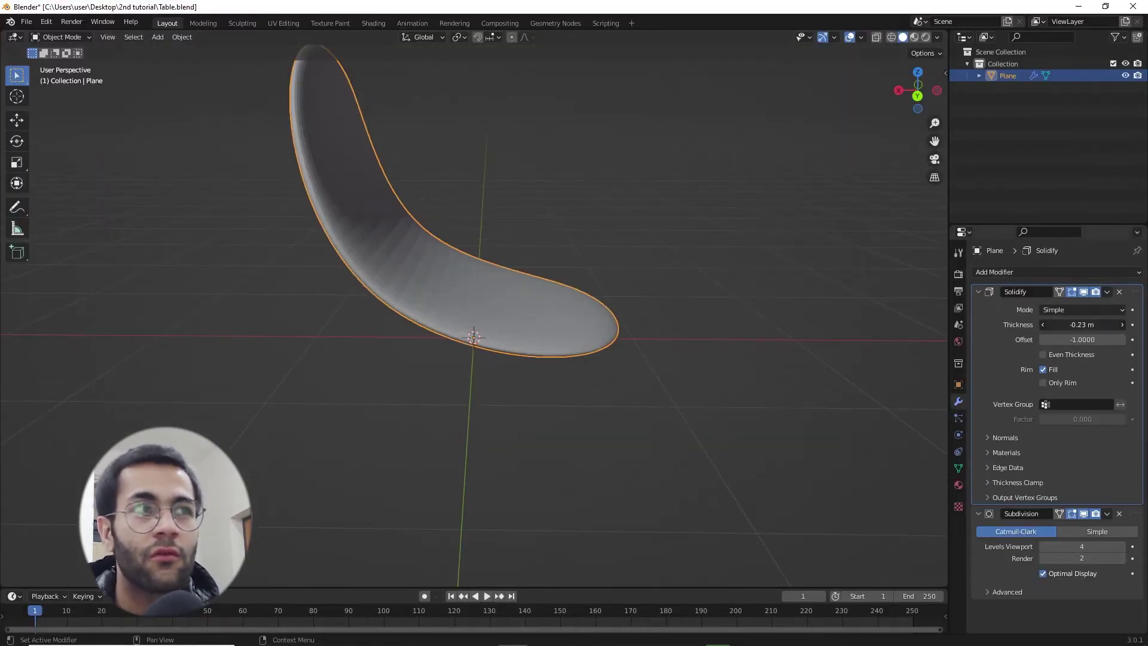
pyautogui.moveTo(1082, 324); pyautogui.dragTo(1053, 325)
# Scale the backrest's top edge in Edit Mode and add a centred loop cut down the backrest and seat.
pyautogui.press('Tab')
pyautogui.scroll(-2, 425, 321)
pyautogui.moveTo(434, 323); pyautogui.dragTo(547, 344, button='middle')
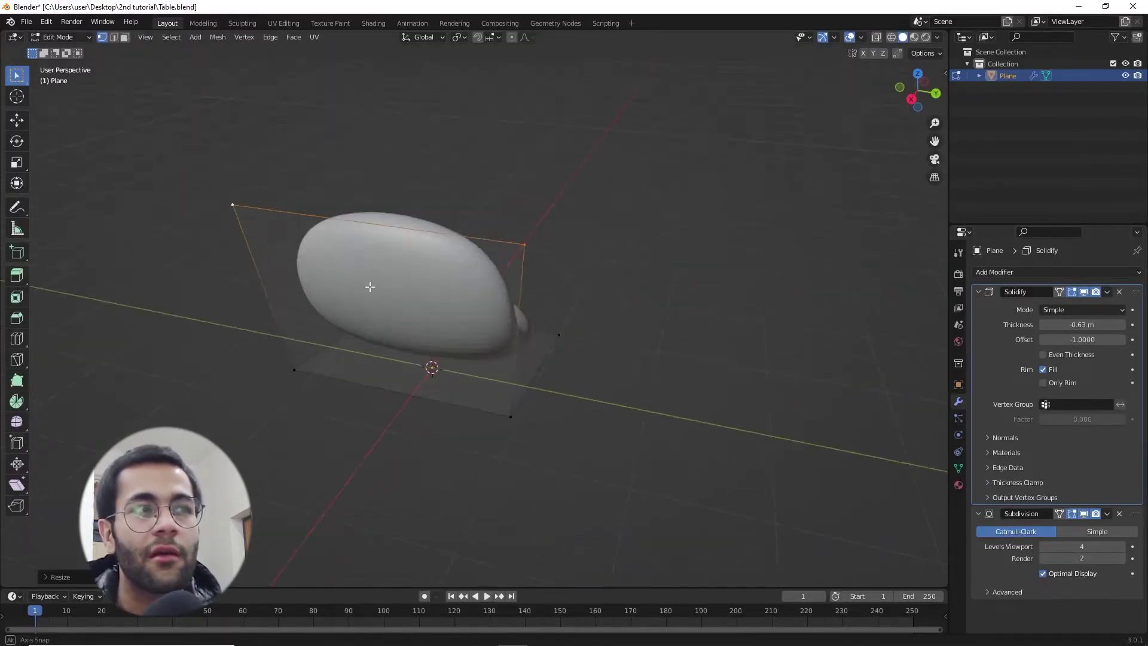
pyautogui.hotkey('ctrl', 'r')
pyautogui.moveTo(369, 287)
pyautogui.mouseDown(button='middle')
pyautogui.moveTo(344, 320)
pyautogui.moveTo(361, 275)
pyautogui.mouseUp(button='middle')
pyautogui.click(362, 298)
pyautogui.click(362, 299)
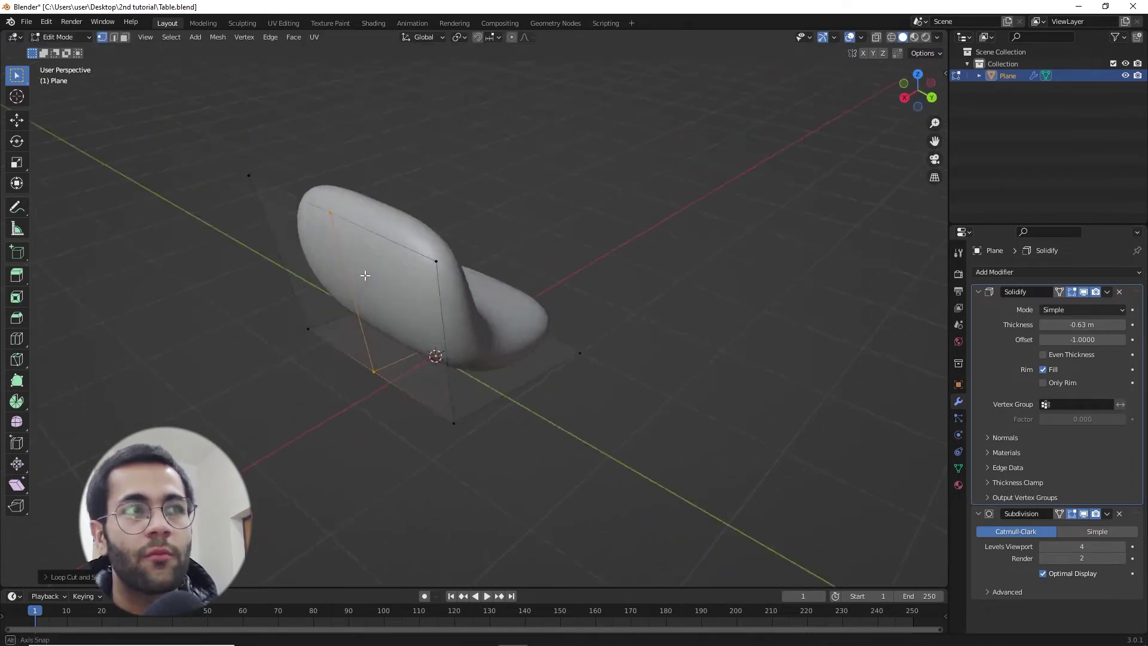
# Lower the chair's centre edge loop along Z.
pyautogui.moveTo(589, 431); pyautogui.dragTo(563, 397, button='middle')
pyautogui.press('g')
pyautogui.press('z')
pyautogui.click(555, 428)
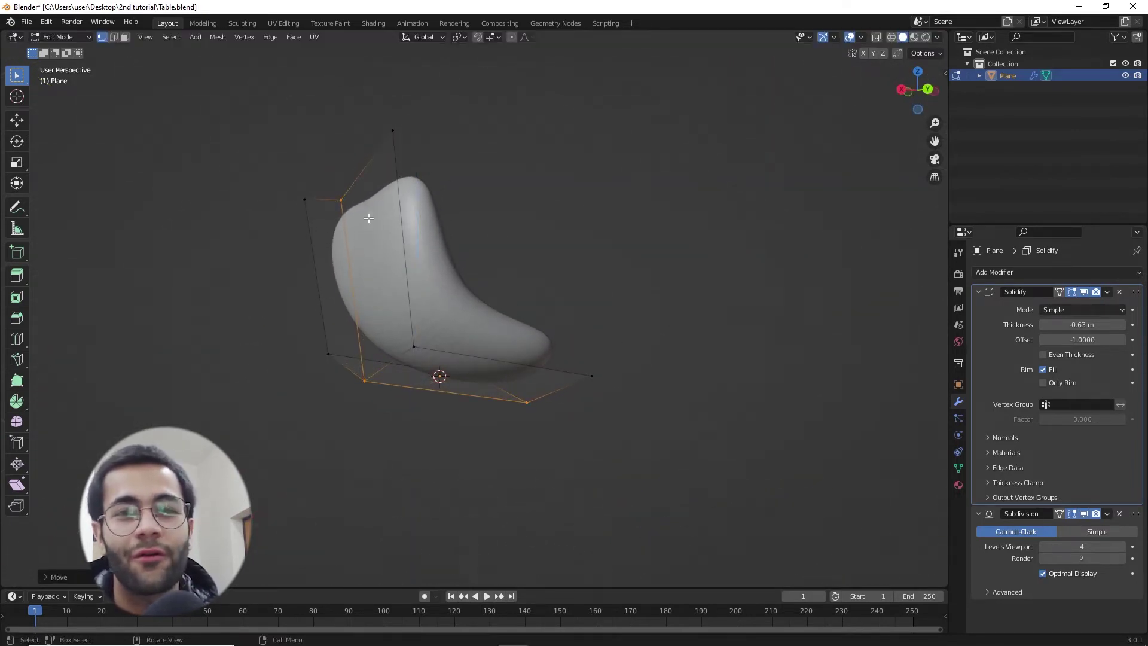
# Adjust the centre loop's vertices along X to curve the backrest, checking the shape in Object Mode.
pyautogui.keyDown('shift'); pyautogui.click(369, 376); pyautogui.keyUp('shift')
pyautogui.press('g')
pyautogui.press('x')
pyautogui.click(432, 408)
pyautogui.press('Tab')
pyautogui.moveTo(440, 413); pyautogui.dragTo(351, 217, button='middle')
pyautogui.press('Tab')
pyautogui.moveTo(402, 359); pyautogui.dragTo(617, 411, button='middle')
pyautogui.press('g')
pyautogui.press('x')
pyautogui.press('Tab')
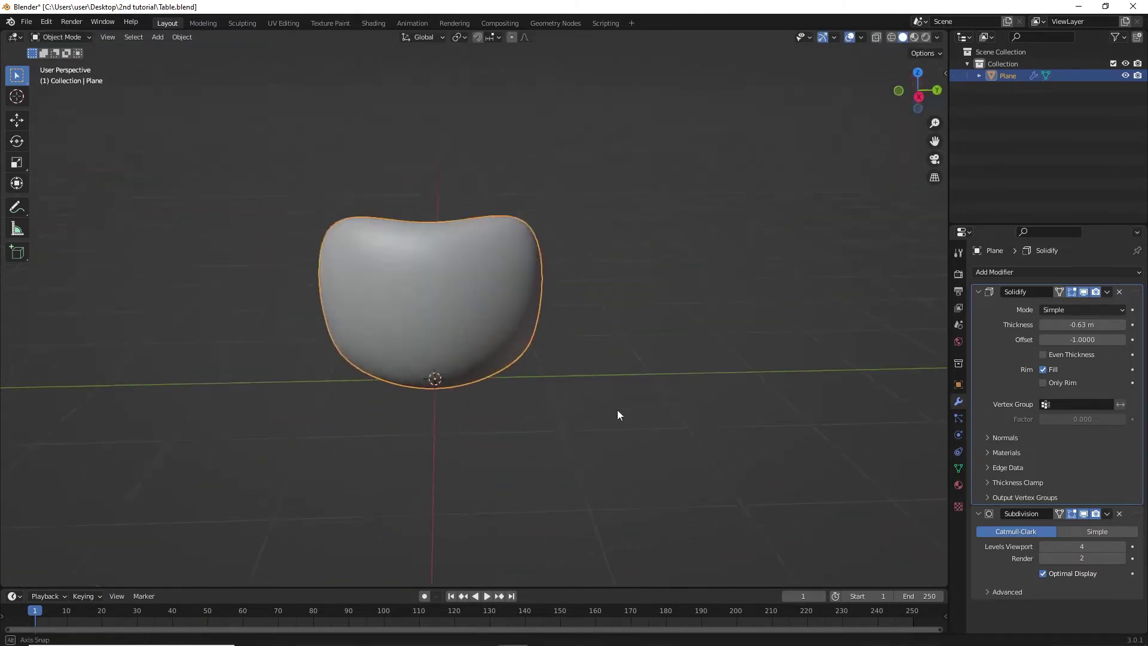
# Move the two upper corner vertices of the backrest along Z and return to Object Mode.
pyautogui.press('Tab')
pyautogui.click(584, 190)
pyautogui.keyDown('shift'); pyautogui.click(271, 193); pyautogui.keyUp('shift')
pyautogui.press('g')
pyautogui.press('z')
pyautogui.press('Tab')
pyautogui.moveTo(659, 305); pyautogui.dragTo(598, 323, button='middle')
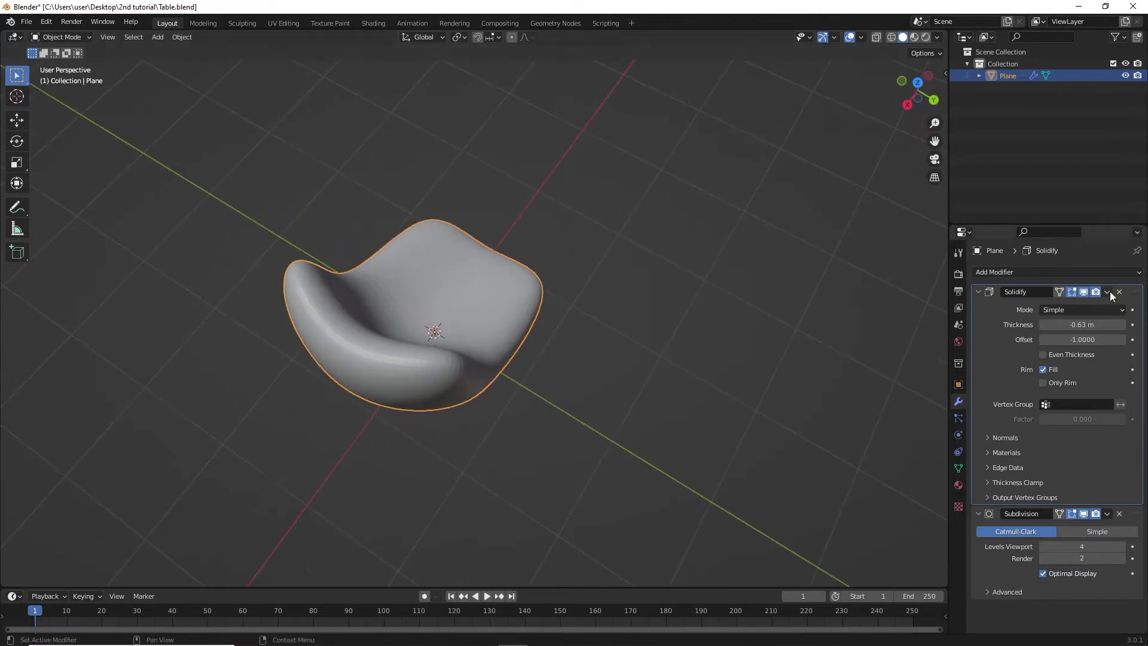
# Apply the Solidify modifier and add a loop cut around the thickness of the chair's rim.
pyautogui.click(1107, 291)
pyautogui.click(1103, 306)
pyautogui.press('Tab')
pyautogui.moveTo(526, 335); pyautogui.dragTo(668, 343, button='middle')
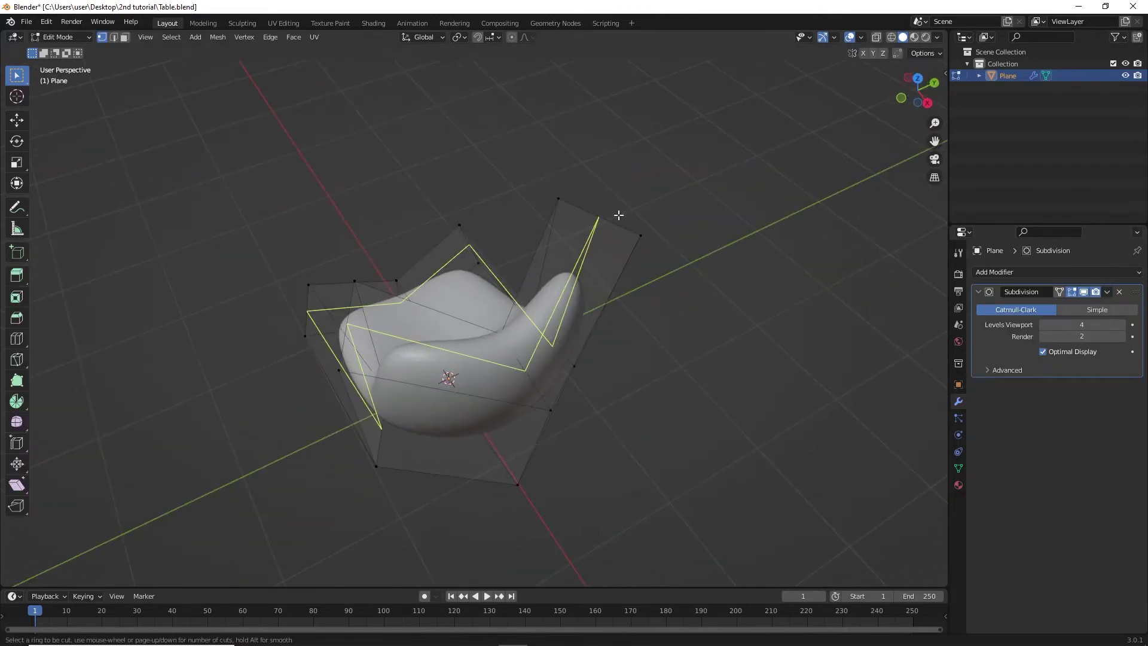
pyautogui.click(618, 215)
pyautogui.click(606, 221)
pyautogui.click(589, 215)
# Inset the faces of the chair's back and underside as one region.
pyautogui.press('3')
pyautogui.click(443, 258)
pyautogui.keyDown('shift'); pyautogui.click(556, 257); pyautogui.keyUp('shift')
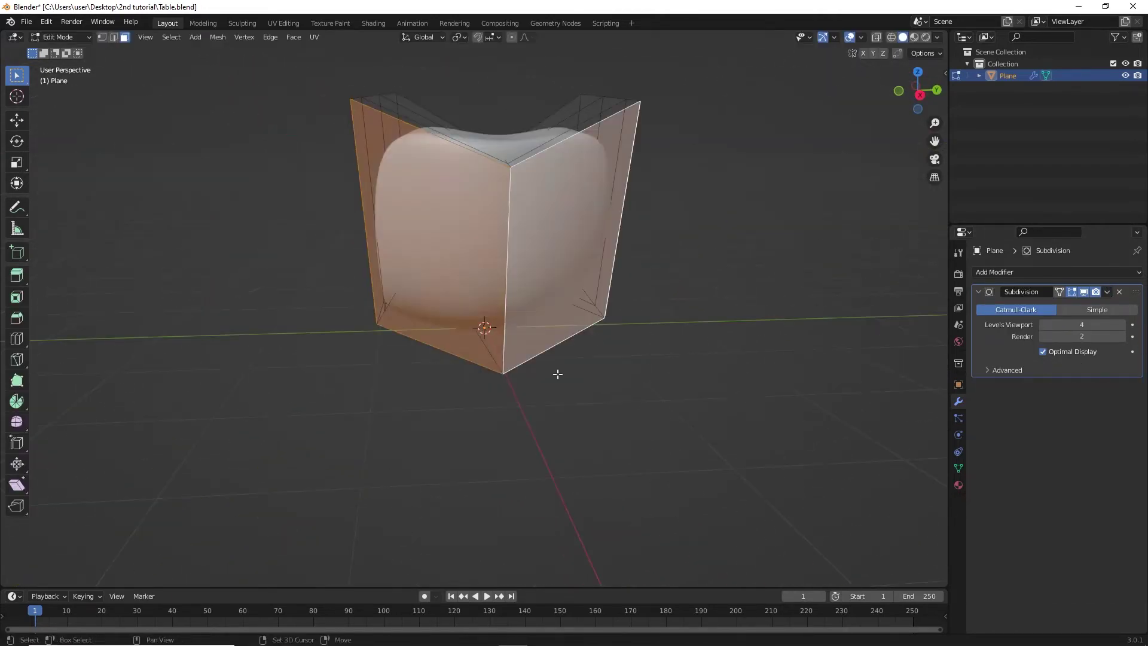
pyautogui.moveTo(556, 374); pyautogui.dragTo(538, 288, button='middle')
pyautogui.keyDown('shift'); pyautogui.click(543, 328); pyautogui.keyUp('shift')
pyautogui.moveTo(688, 263); pyautogui.dragTo(750, 340, button='middle')
pyautogui.press('i')
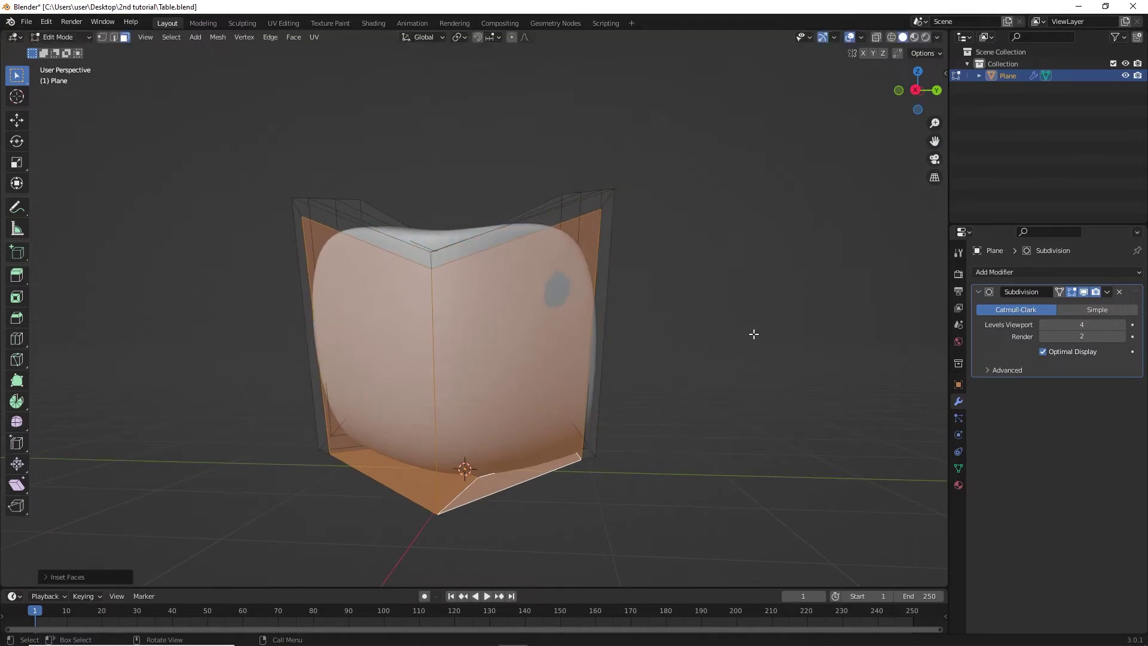
# Select the thin ring of faces around the chair's back and extrude it along its normals.
pyautogui.click(102, 37)
pyautogui.hotkey('alt', 'a')
pyautogui.scroll(4, 694, 277)
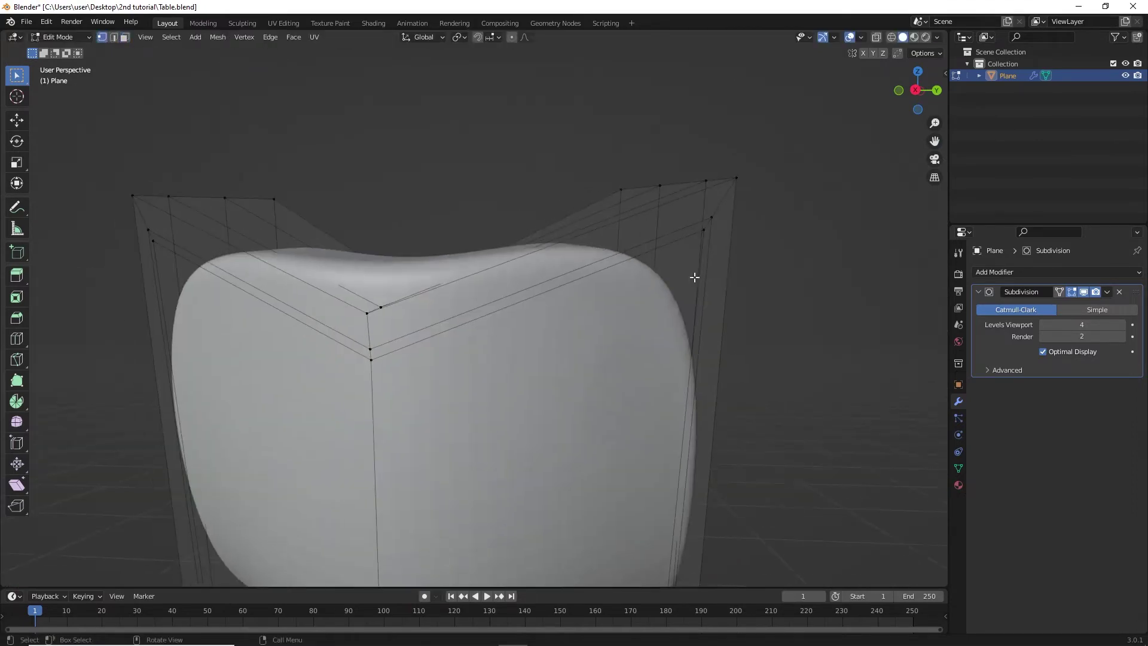
pyautogui.moveTo(545, 272); pyautogui.dragTo(674, 371, button='middle')
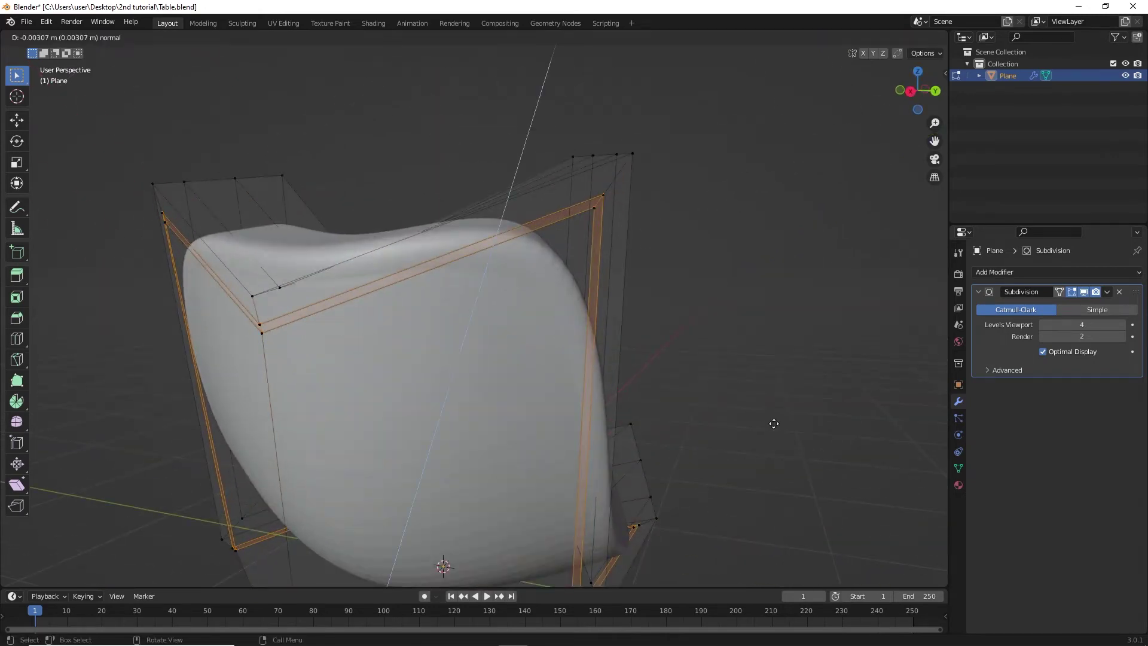
# Select the vertices of the seat section in wireframe display and scale them in the right view.
pyautogui.moveTo(481, 186); pyautogui.dragTo(584, 310)
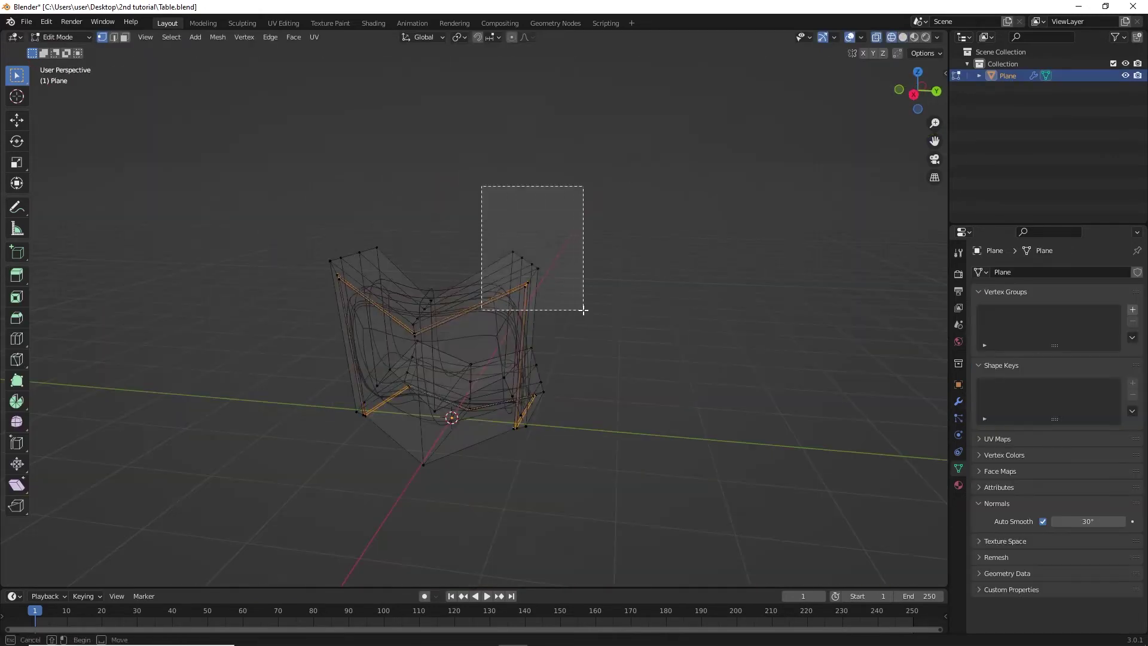
pyautogui.moveTo(569, 277); pyautogui.dragTo(674, 521)
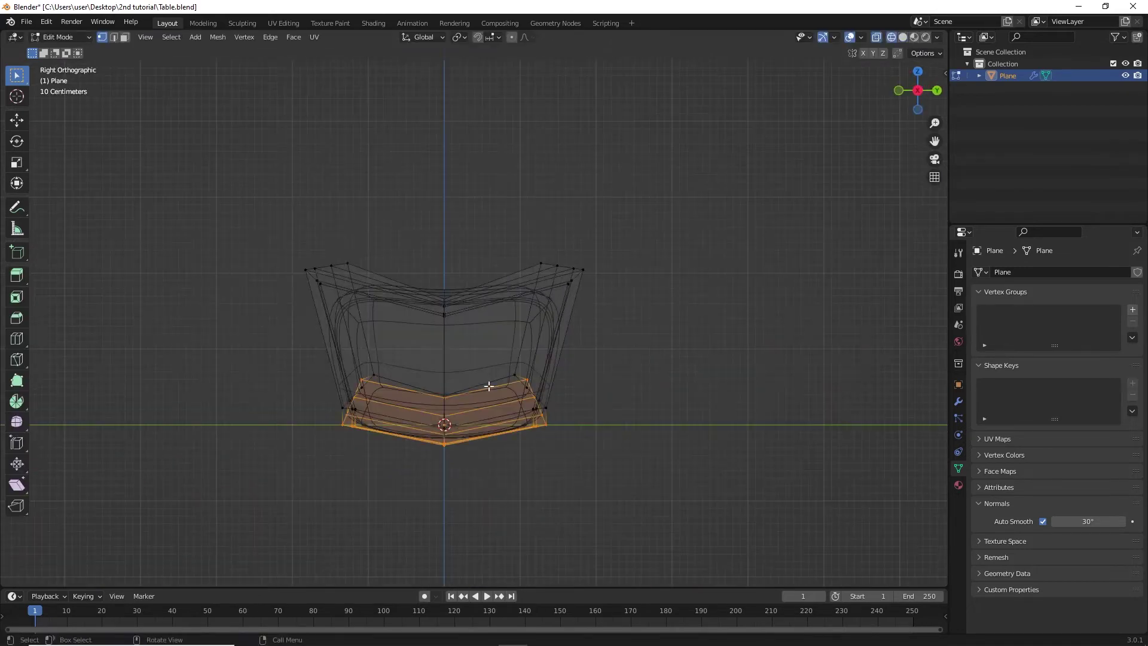
pyautogui.press('s')
pyautogui.click(640, 411)
# Scale the vertices at the base of the backrest in the right view.
pyautogui.scroll(2, 705, 416)
pyautogui.moveTo(732, 424); pyautogui.dragTo(585, 459, button='middle')
pyautogui.press('KP_3')
pyautogui.press('s')
pyautogui.click(707, 441)
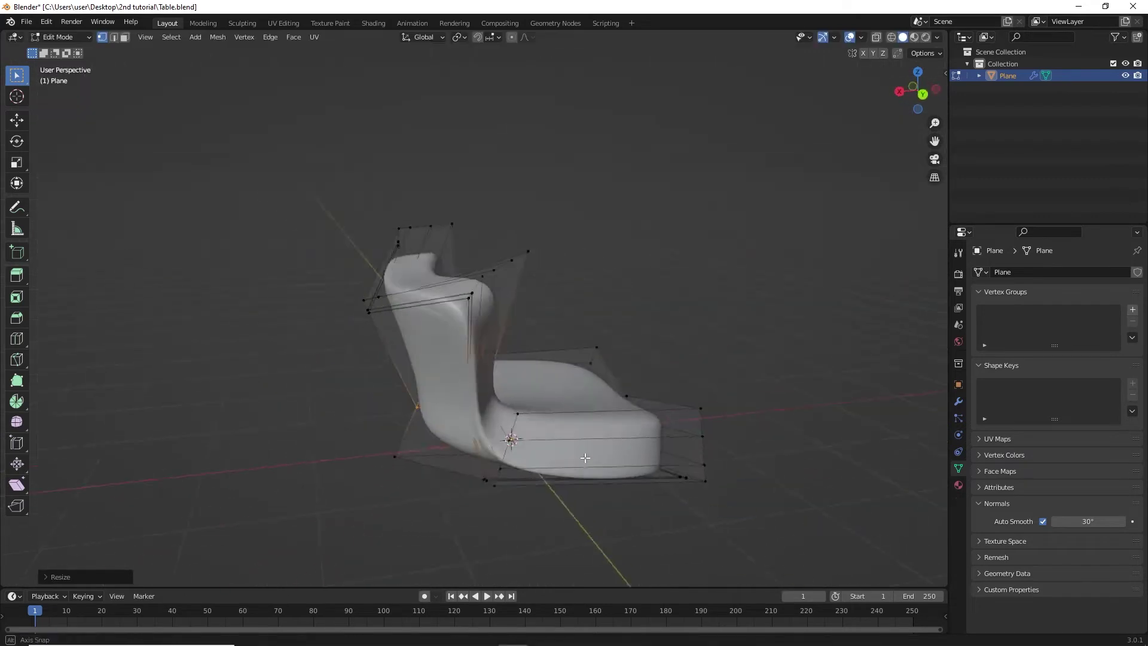
# Select all vertices of the seat section and move them along Z.
pyautogui.moveTo(344, 371); pyautogui.dragTo(712, 493)
pyautogui.moveTo(584, 448); pyautogui.dragTo(621, 434, button='middle')
pyautogui.scroll(1, 615, 439)
pyautogui.press('g')
pyautogui.press('z')
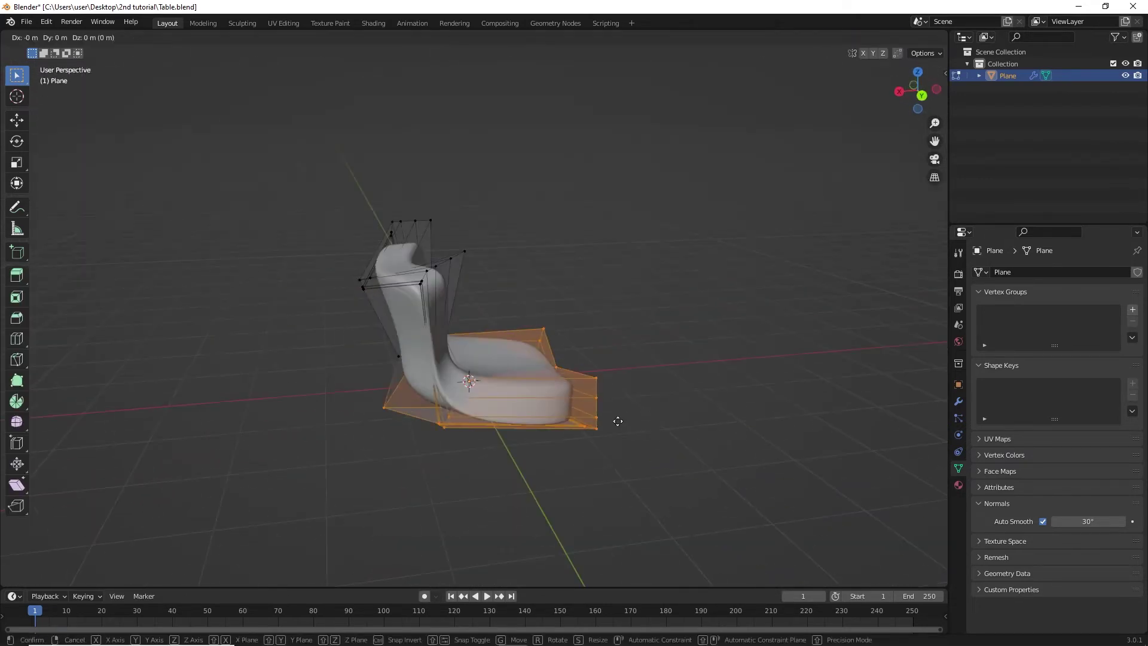
pyautogui.click(615, 418)
# Bevel the selected edges of the chair mesh and return to Object Mode.
pyautogui.moveTo(615, 418); pyautogui.dragTo(470, 290, button='middle')
pyautogui.hotkey('ctrl', 'b')
pyautogui.click(616, 361)
pyautogui.press('Tab')
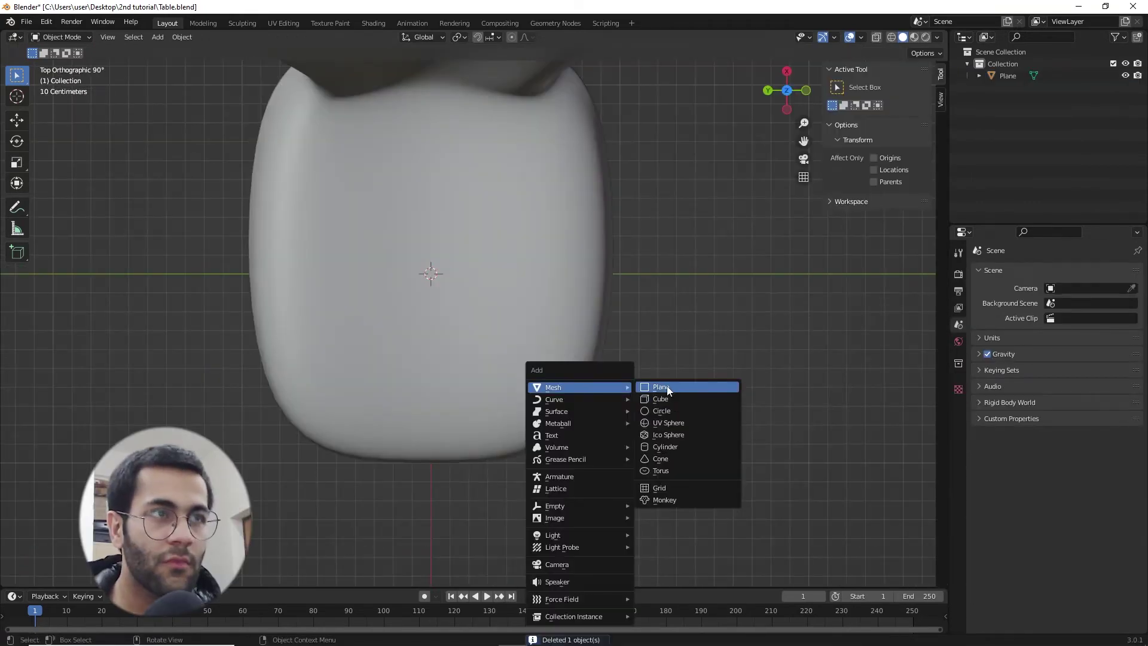
# Add a 2 m plane at the origin beneath the chair seat.
pyautogui.click(676, 386)
pyautogui.moveTo(676, 387); pyautogui.dragTo(597, 317, button='middle')
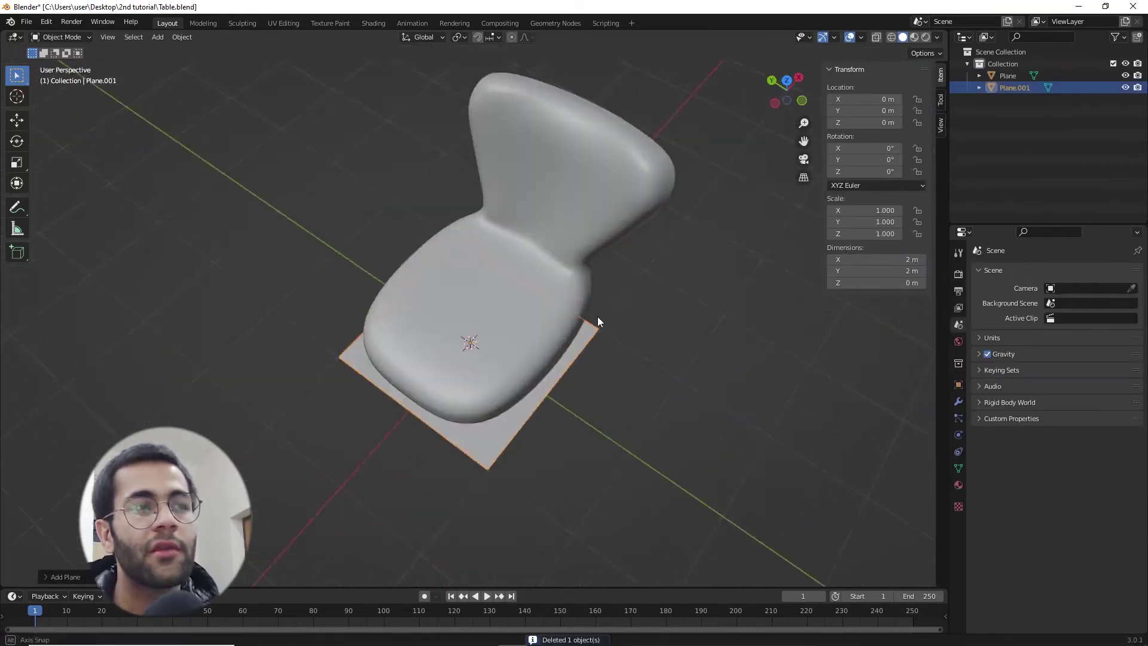
# Raise the plane along Z to about 0.82 m and scale it down to about 0.839 above the chair seat.
pyautogui.press('g')
pyautogui.press('z')
pyautogui.click(595, 250)
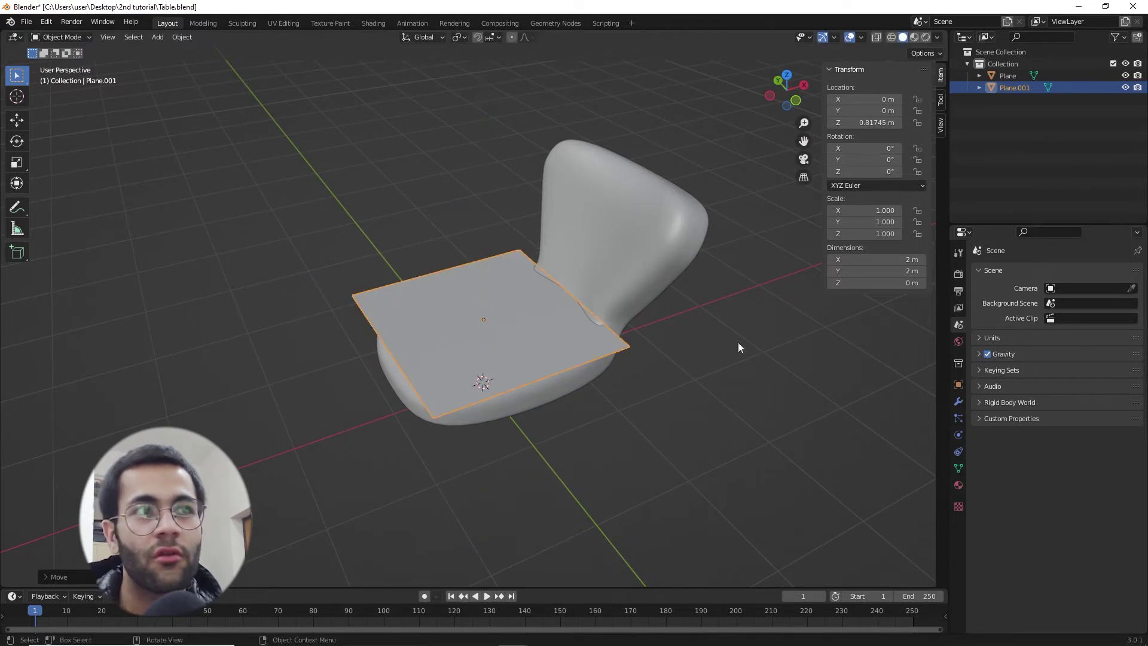
pyautogui.scroll(2, 738, 342)
pyautogui.press('s')
# Add a Subdivision Surface modifier to the plane with 4 viewport levels.
pyautogui.click(959, 401)
pyautogui.click(1016, 272)
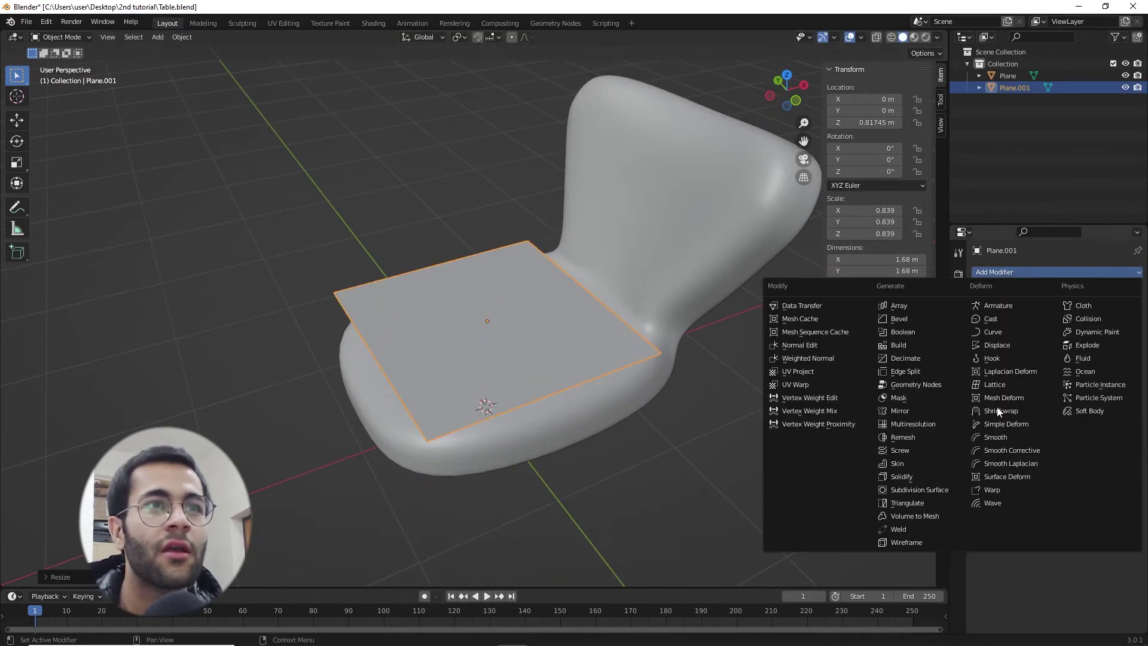
pyautogui.click(921, 489)
pyautogui.scroll(1, 824, 464)
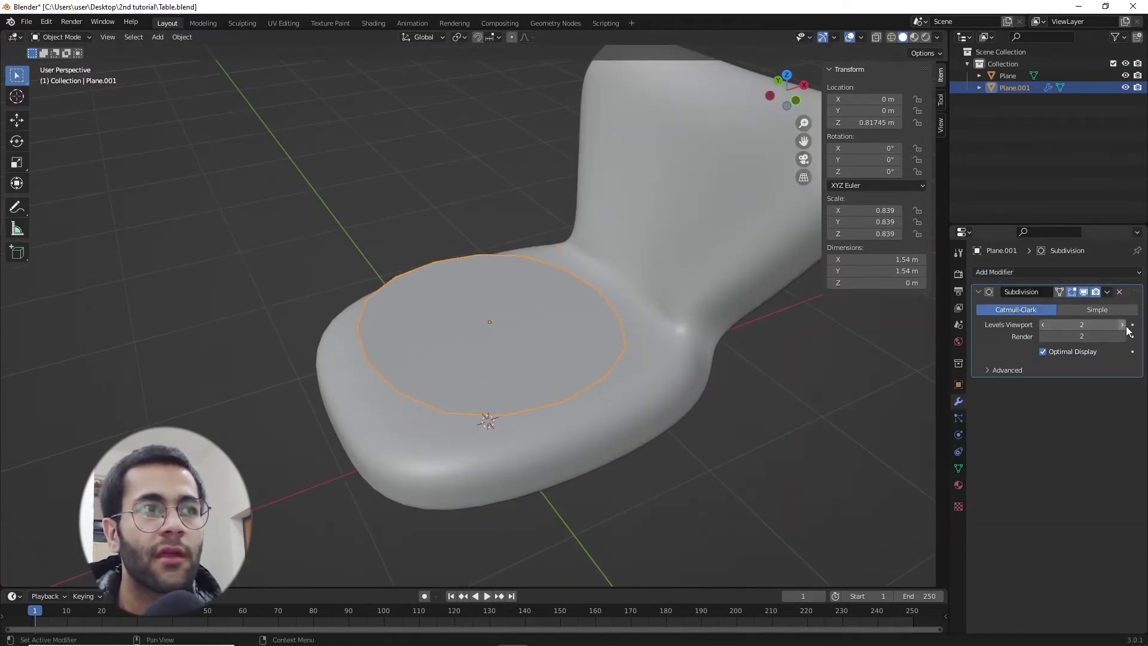
# Extrude the plane's face into a cushion about 0.5 m thick and lower it along Z to about 0.58 m onto the seat.
pyautogui.press('Tab')
pyautogui.moveTo(676, 339); pyautogui.dragTo(772, 331, button='middle')
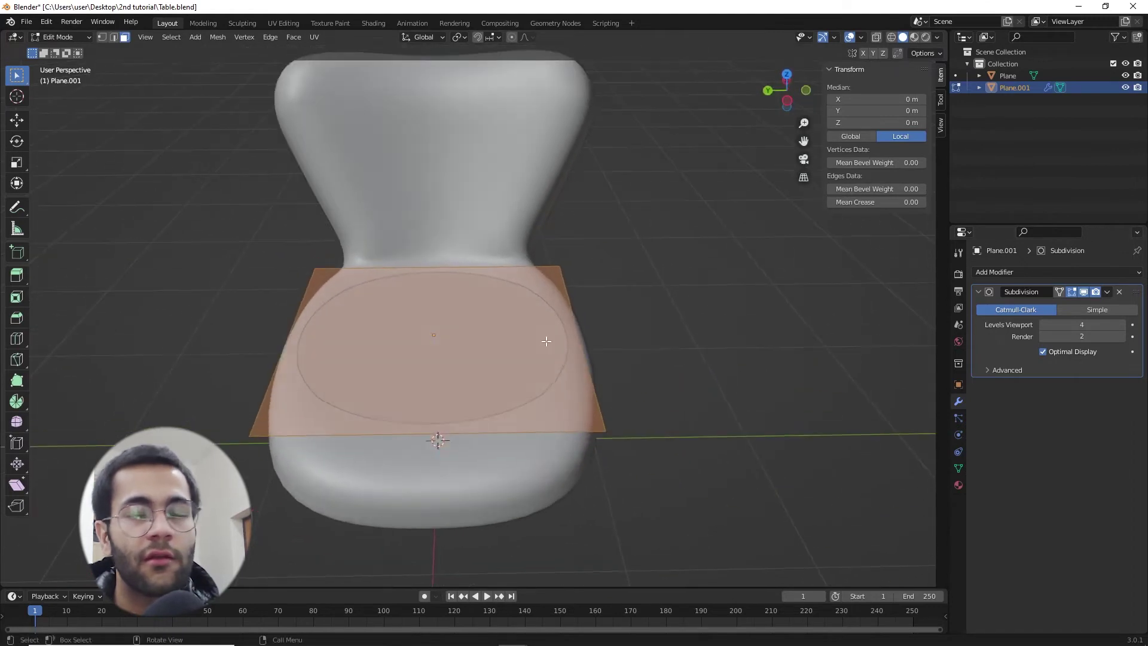
pyautogui.press('e')
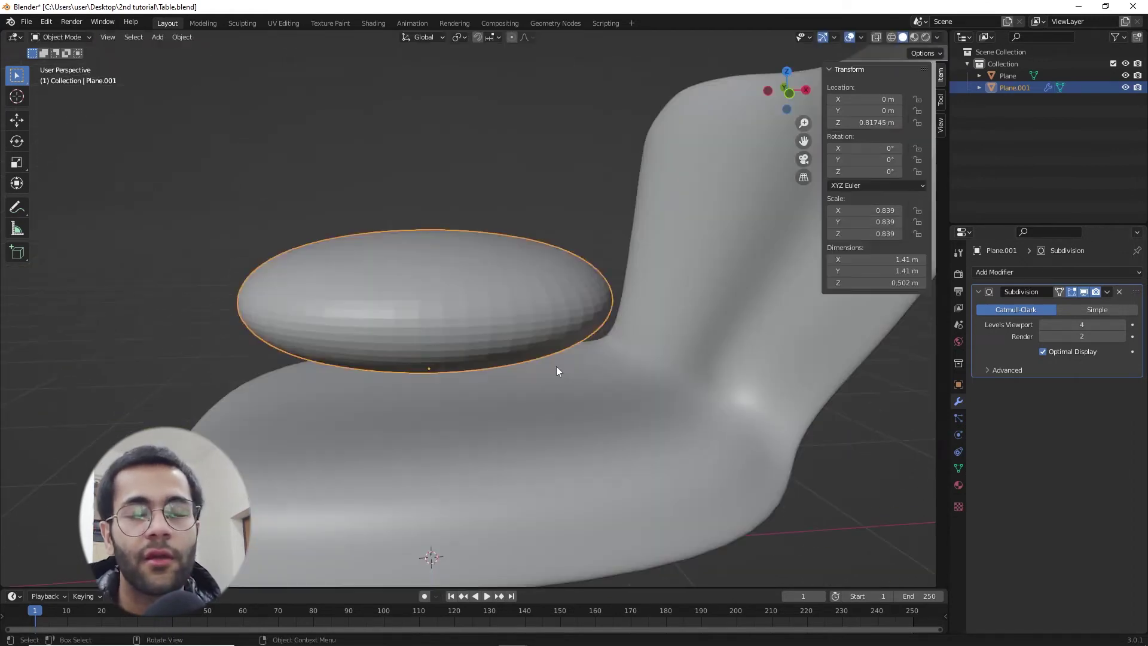
pyautogui.press('g')
pyautogui.press('z')
pyautogui.click(565, 431)
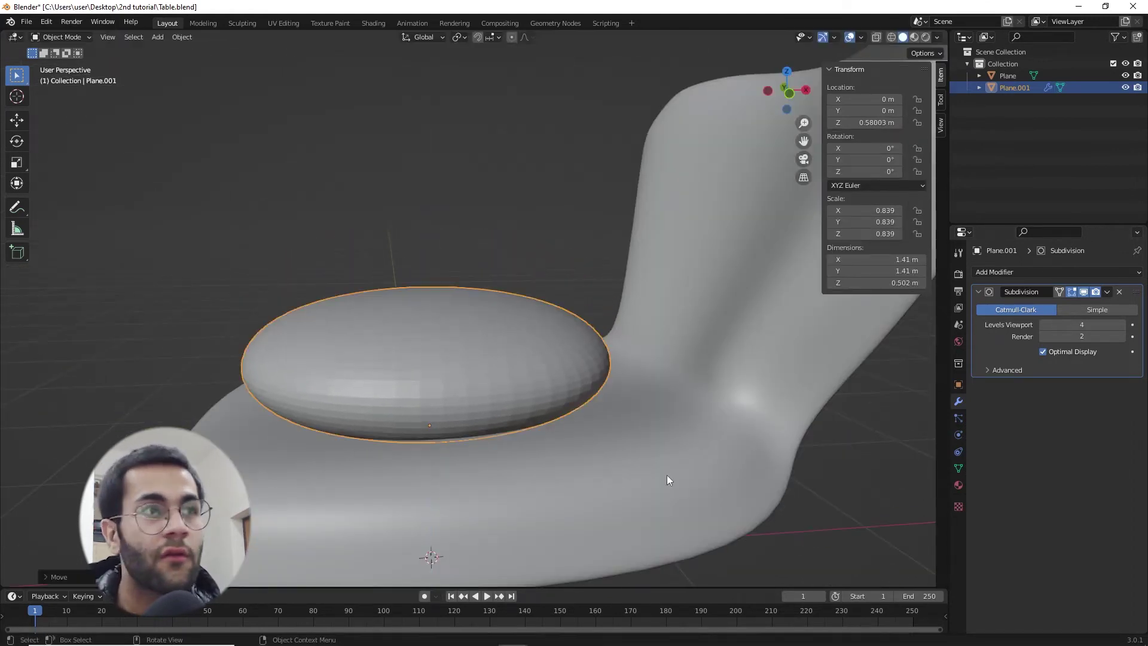
# Add a centred loop cut across the cushion, midway between its front and back.
pyautogui.moveTo(667, 479); pyautogui.dragTo(633, 397, button='middle')
pyautogui.press('Tab')
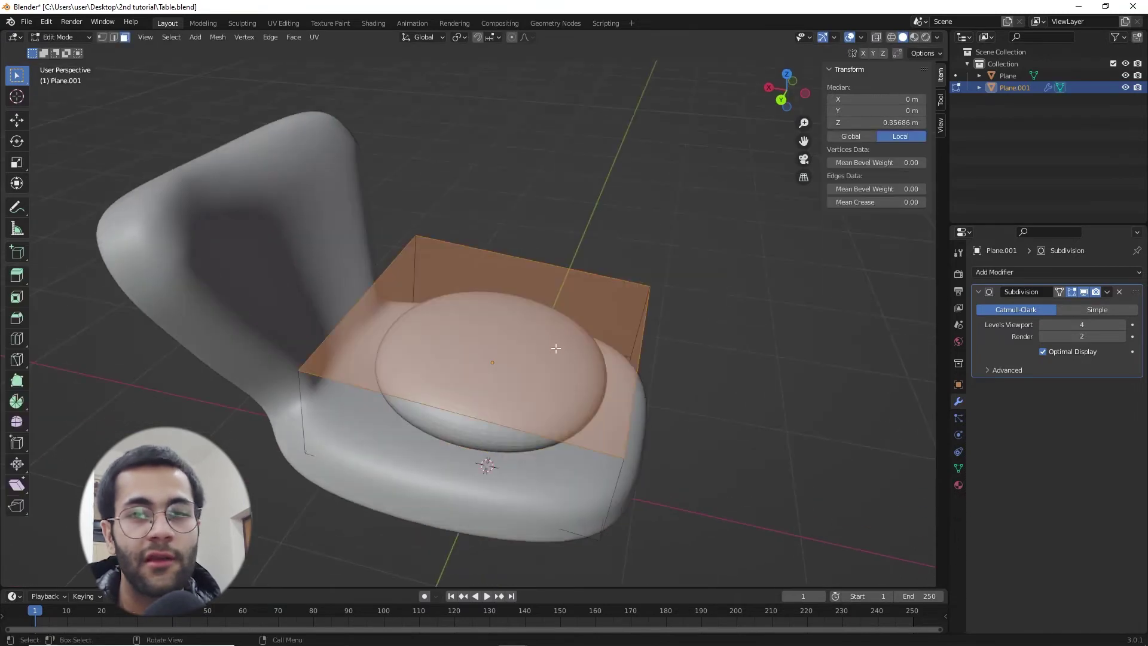
pyautogui.click(556, 241)
pyautogui.rightClick(556, 241)
pyautogui.moveTo(592, 408); pyautogui.dragTo(618, 359, button='middle')
# Lower the cushion's middle top edge along Z and move its back end about 0.24 m along X toward the backrest.
pyautogui.press('g')
pyautogui.press('z')
pyautogui.rightClick(618, 359)
pyautogui.press('g')
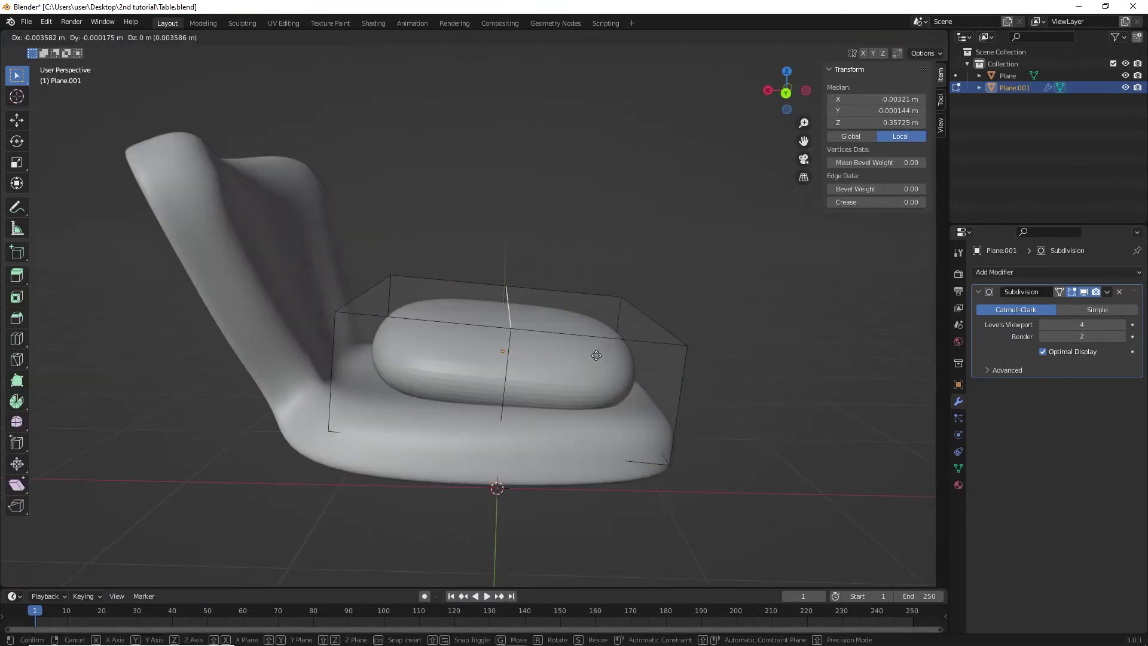
pyautogui.press('x')
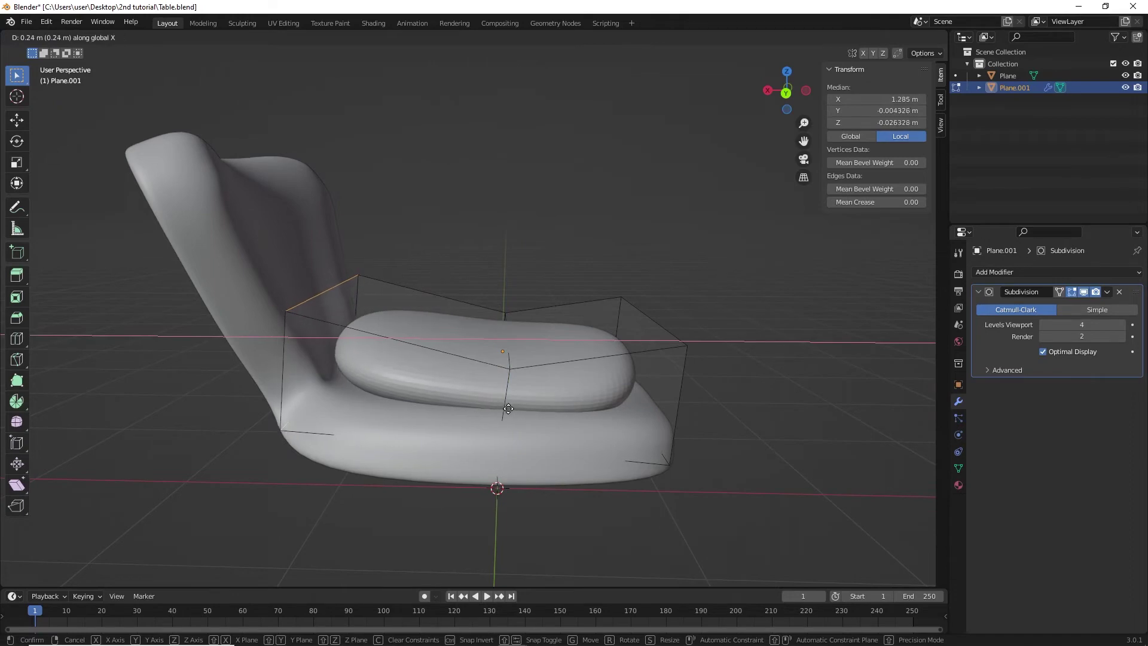
pyautogui.click(501, 409)
# Move the front end of the cushion along Z and X to follow the seat's shape.
pyautogui.click(665, 335)
pyautogui.press('g')
pyautogui.press('z')
pyautogui.press('x')
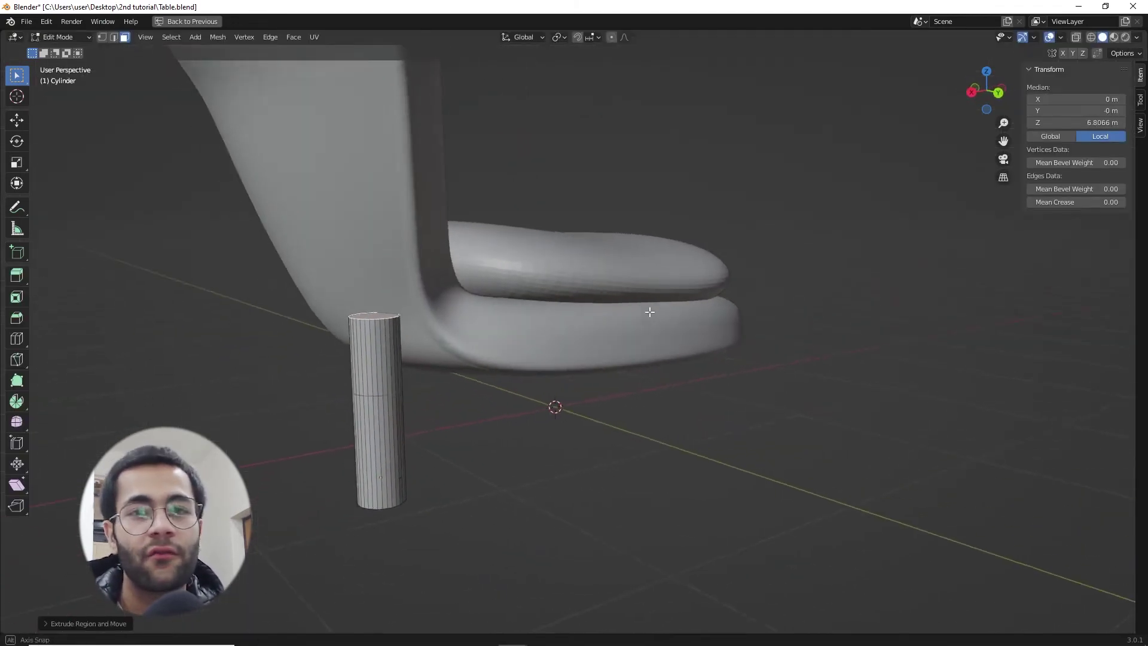
# Shift the middle edge loop of the cylinder leg sideways to bend the leg.
pyautogui.click(622, 312)
pyautogui.hotkey('alt', 'a')
pyautogui.hotkey('shift', 'z')
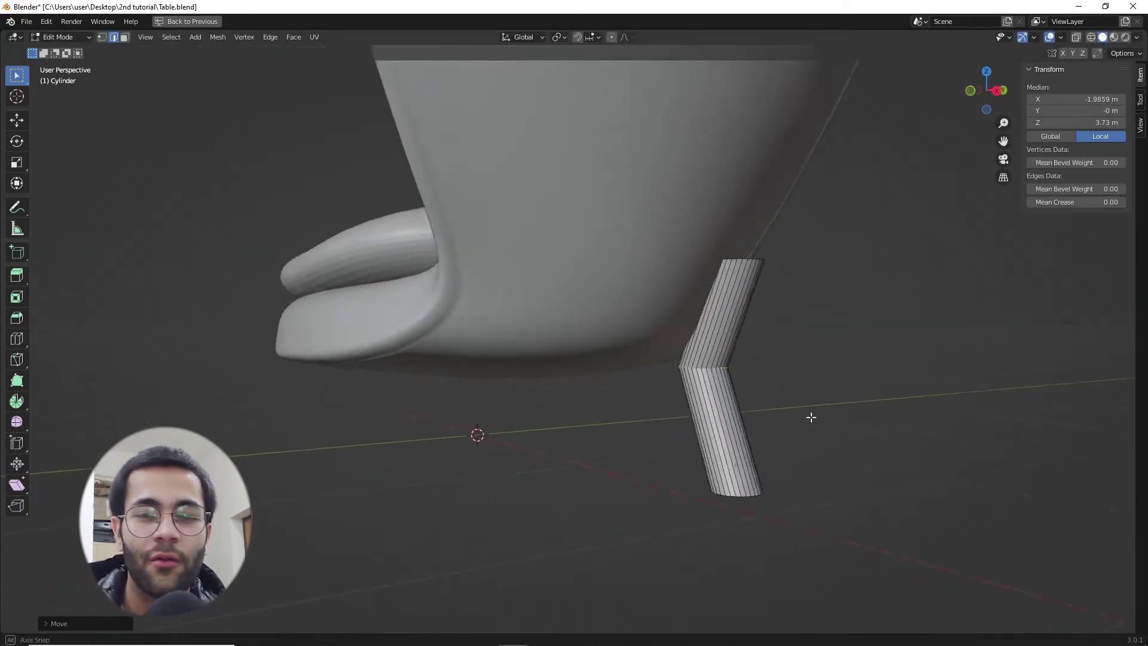
# Bevel the top edge loop of the bent cylinder leg with 4 segments.
pyautogui.click(591, 345)
pyautogui.hotkey('ctrl', 'b')
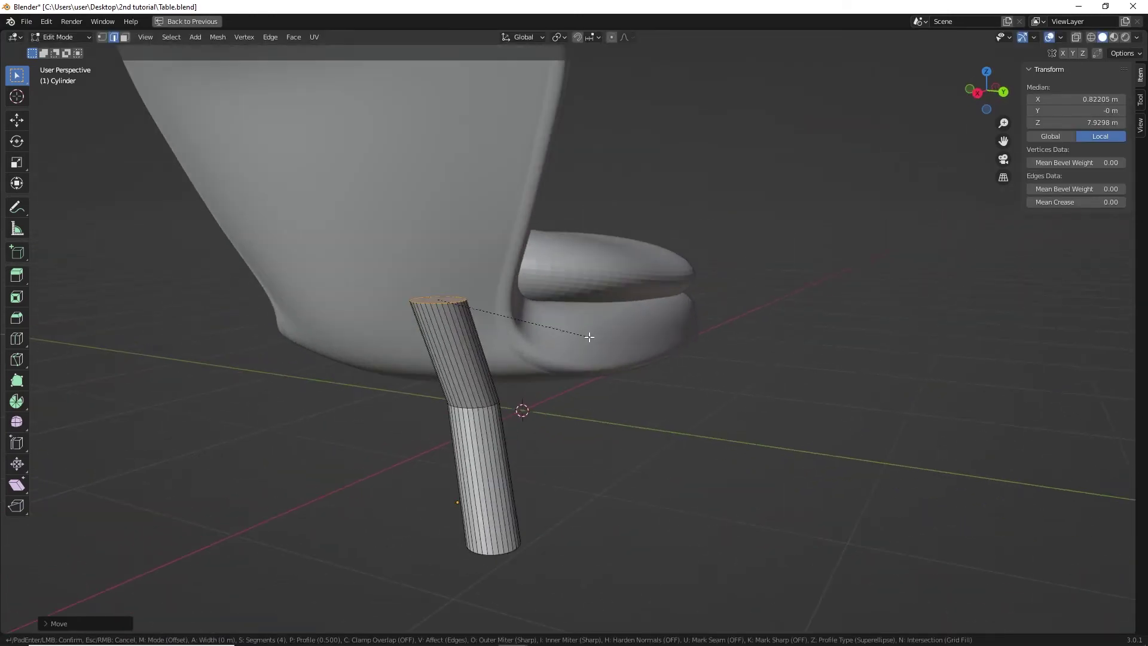